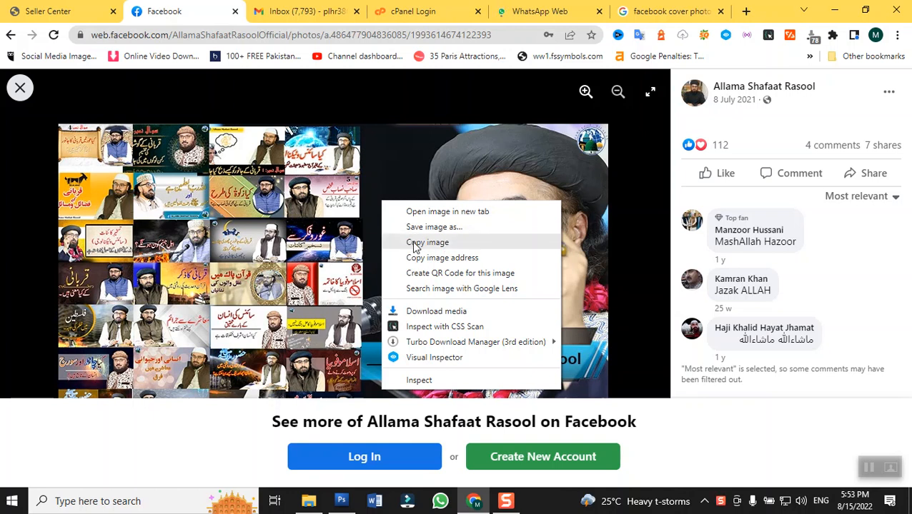
Copy the Facebook cover photo, switch to Photoshop, and create a new white document from the Clipboard preset at 820 × 461 pixels
{"action": "left_click", "coordinate": [413, 242]}
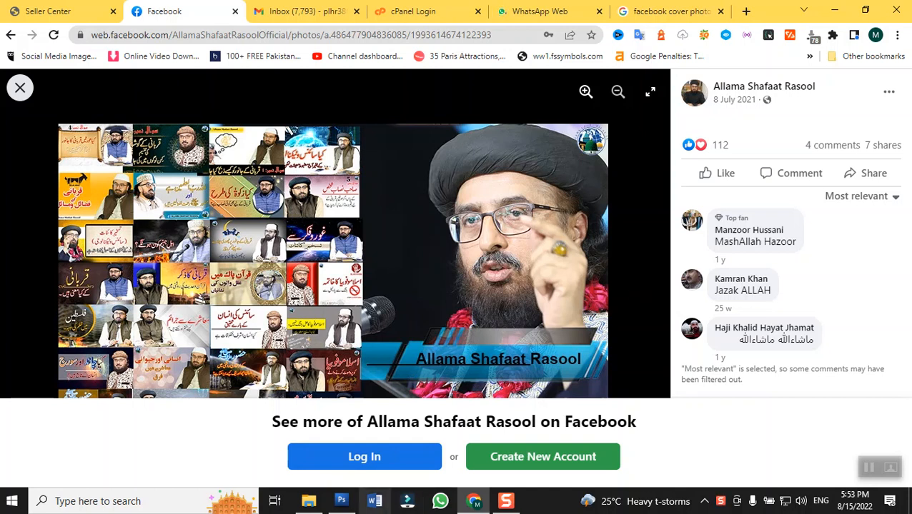
{"action": "left_click", "coordinate": [346, 504]}
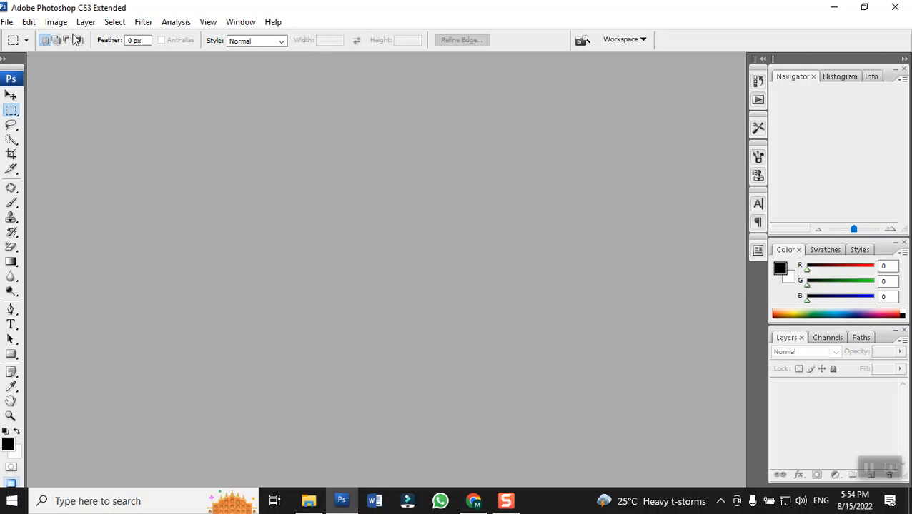
{"action": "left_click", "coordinate": [7, 22]}
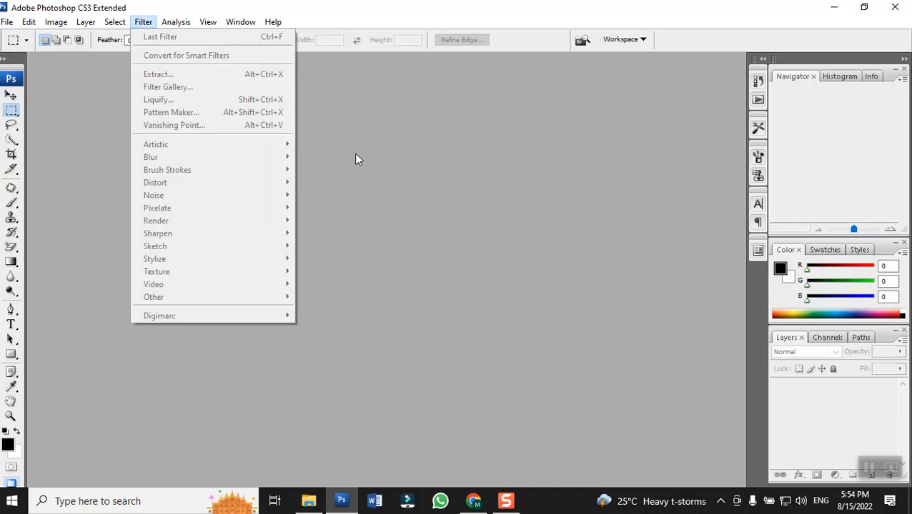
{"action": "left_click", "coordinate": [379, 172]}
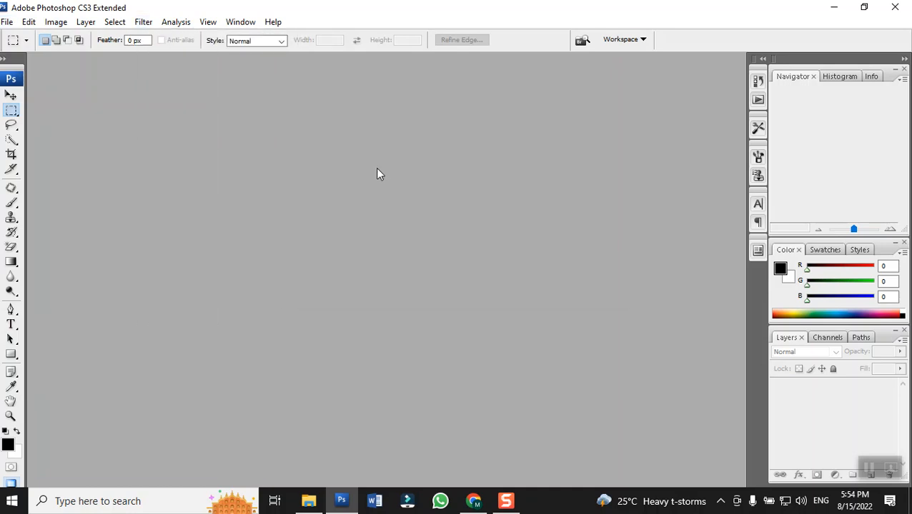
{"action": "key", "text": "ctrl+n"}
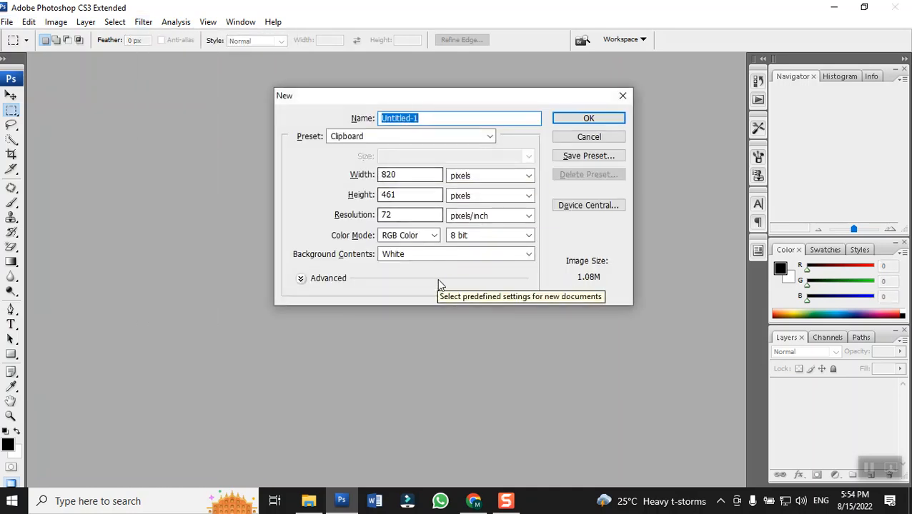
{"action": "left_click", "coordinate": [581, 122]}
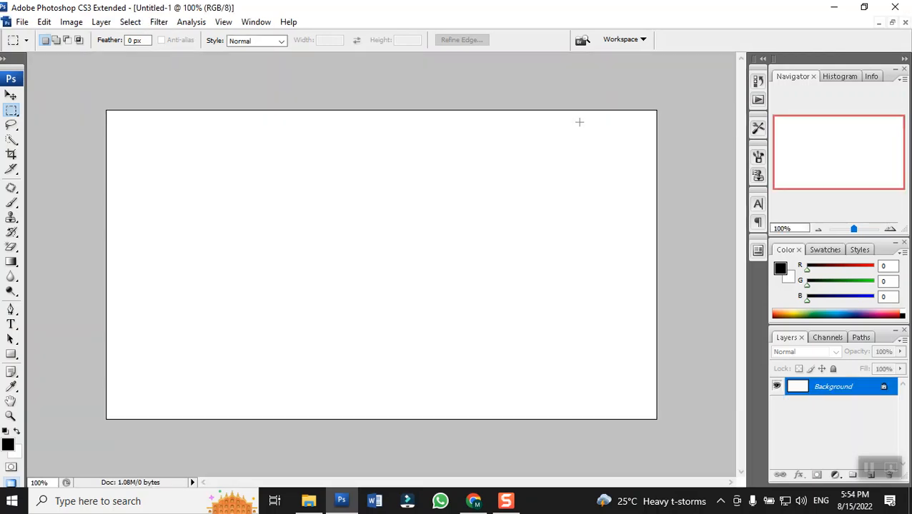
Switch to Chrome, return to the Facebook page, and view the photo in the green Pakistan flag post
{"action": "left_click", "coordinate": [477, 500]}
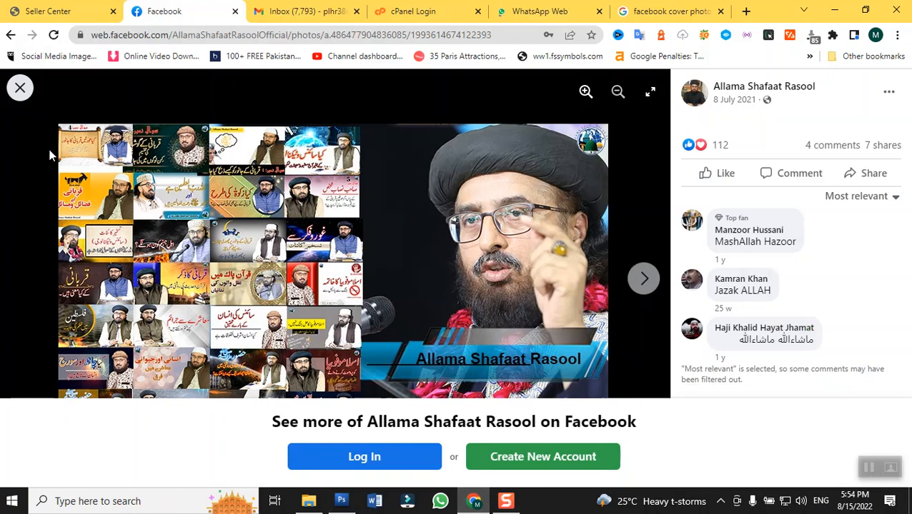
{"action": "left_click", "coordinate": [21, 90]}
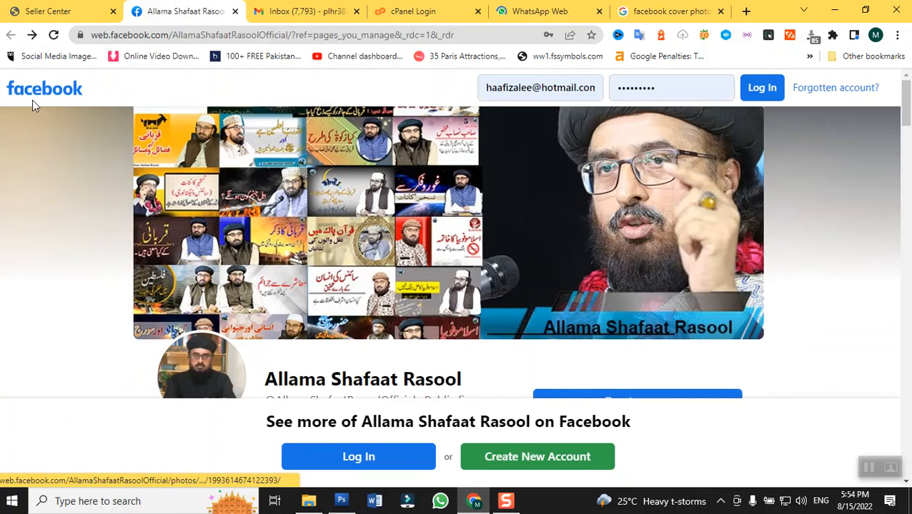
{"action": "scroll", "coordinate": [479, 350], "scroll_direction": "down", "scroll_amount": 10}
{"action": "scroll", "coordinate": [483, 343], "scroll_direction": "down", "scroll_amount": 8}
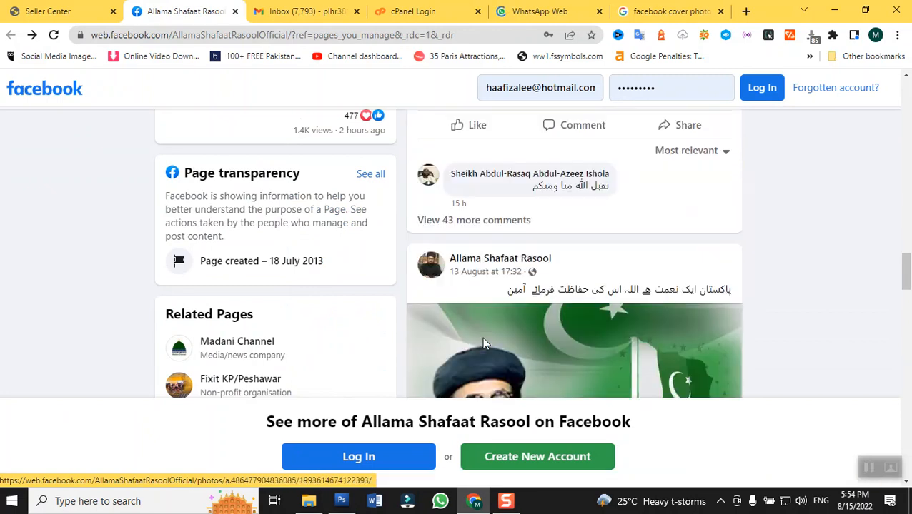
{"action": "scroll", "coordinate": [483, 343], "scroll_direction": "down", "scroll_amount": 3}
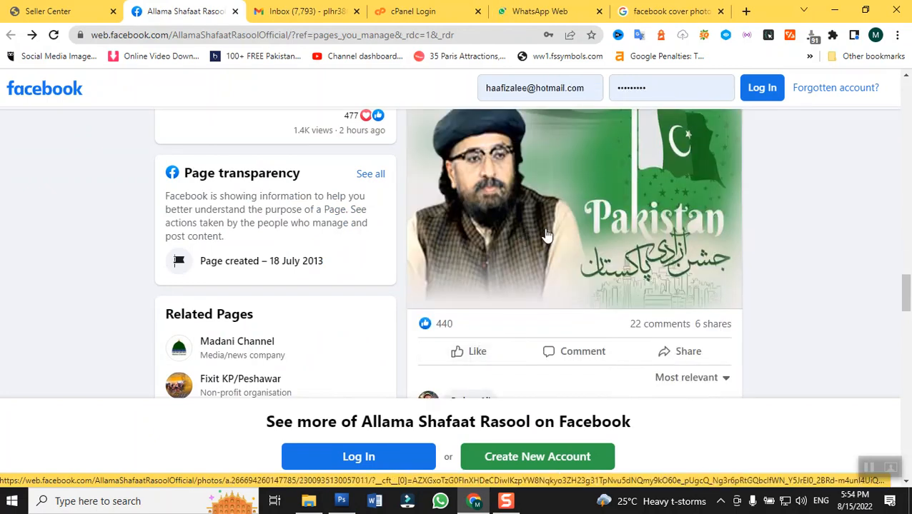
{"action": "left_click", "coordinate": [546, 235]}
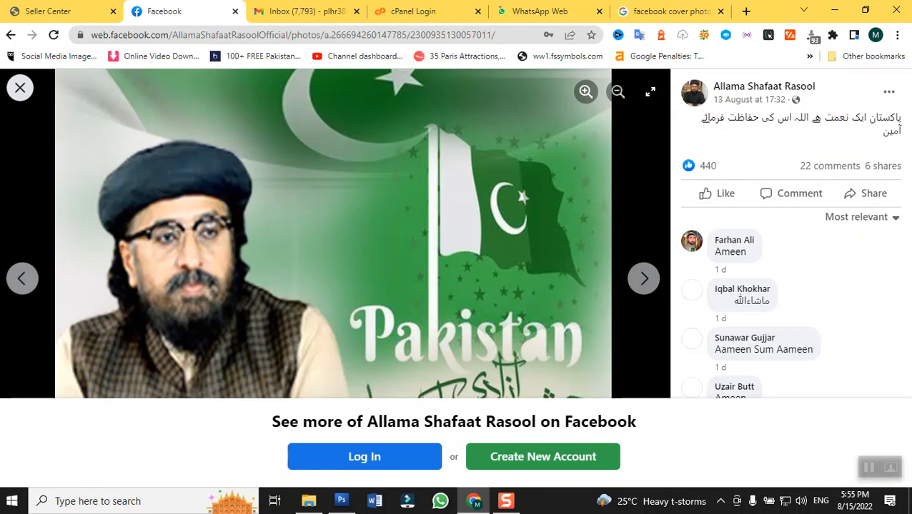
{"action": "right_click", "coordinate": [231, 298]}
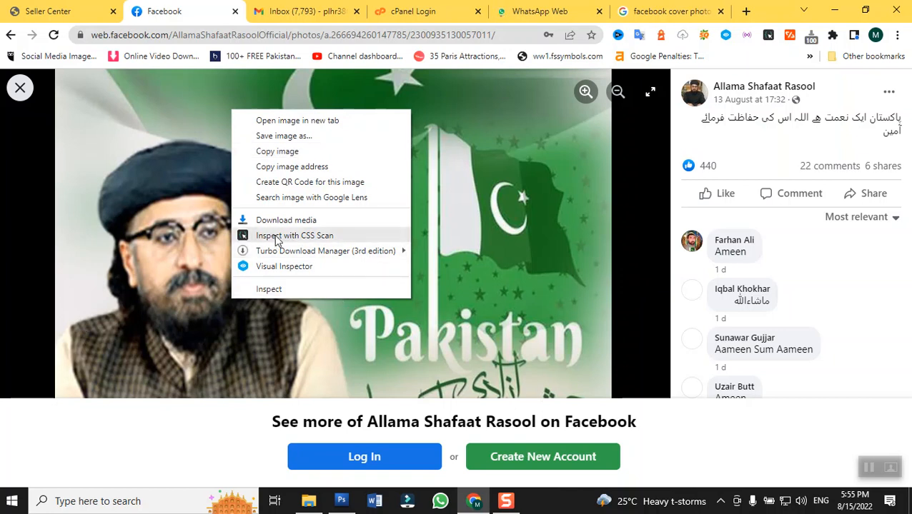
{"action": "left_click", "coordinate": [20, 88]}
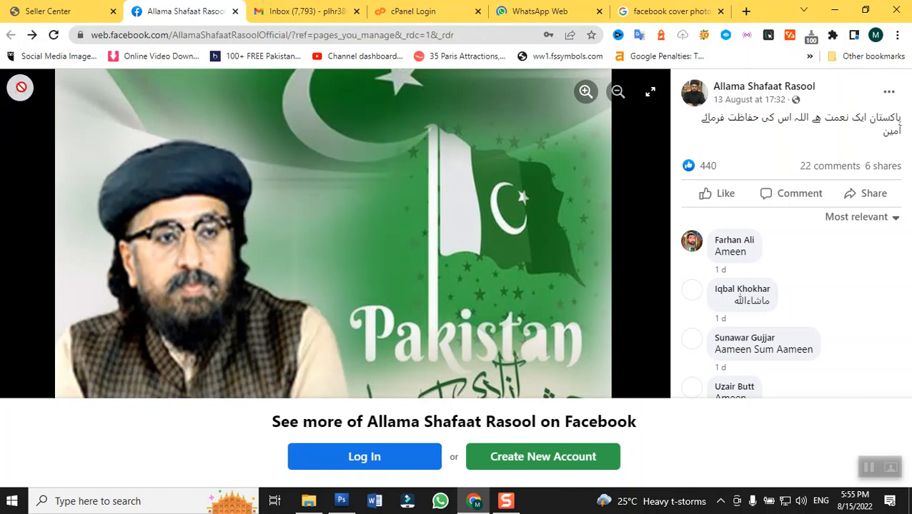
Find the post with the living-room television photo on the Facebook page and copy that image
{"action": "scroll", "coordinate": [410, 193], "scroll_direction": "down", "scroll_amount": 4}
{"action": "scroll", "coordinate": [411, 206], "scroll_direction": "down", "scroll_amount": 10}
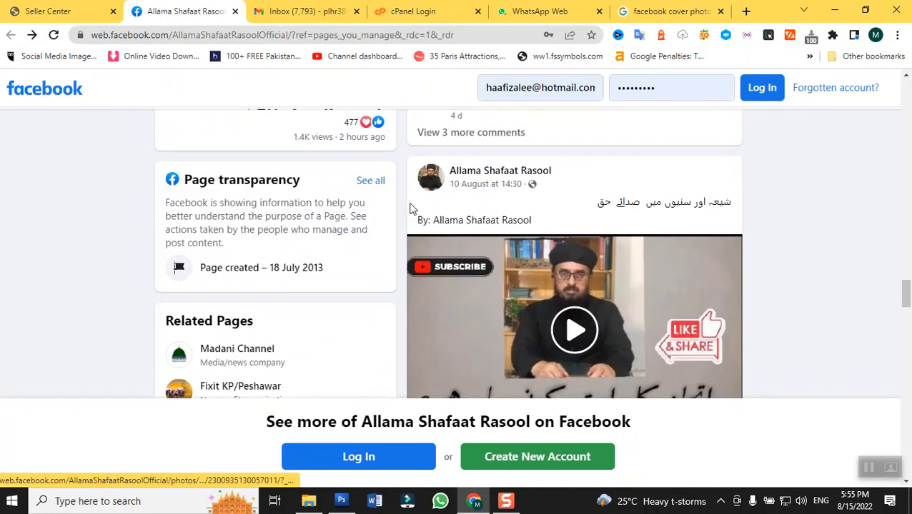
{"action": "scroll", "coordinate": [411, 212], "scroll_direction": "down", "scroll_amount": 5}
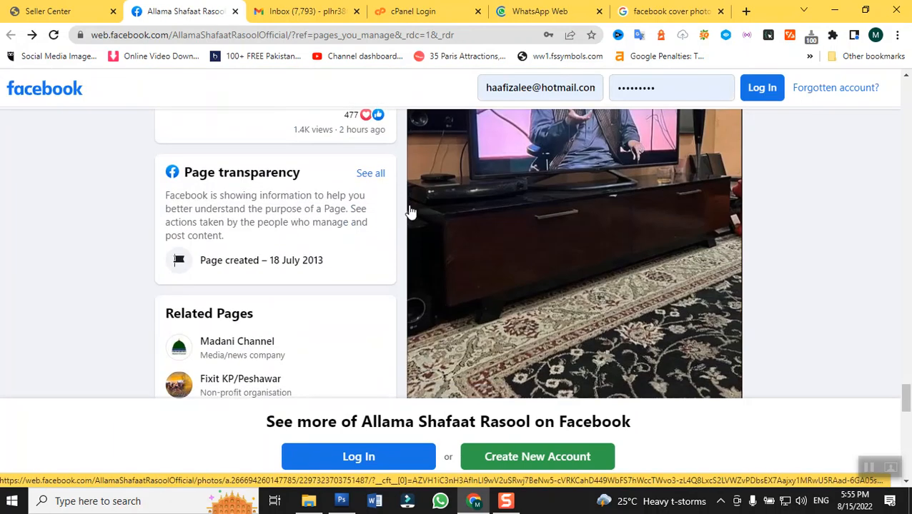
{"action": "scroll", "coordinate": [411, 211], "scroll_direction": "up", "scroll_amount": 3}
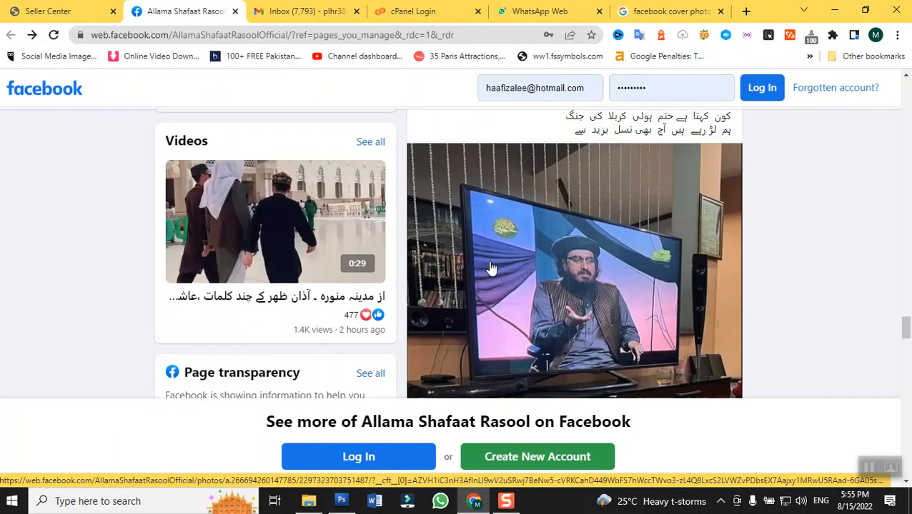
{"action": "right_click", "coordinate": [490, 266]}
{"action": "left_click", "coordinate": [546, 357]}
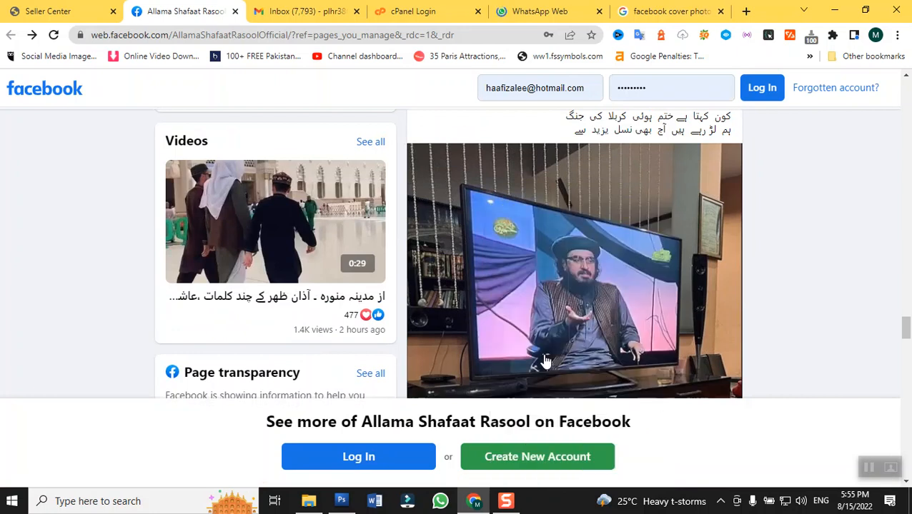
Switch to Photoshop and create a second document from the Clipboard preset at 506 × 720 pixels with a white background
{"action": "left_click", "coordinate": [342, 501]}
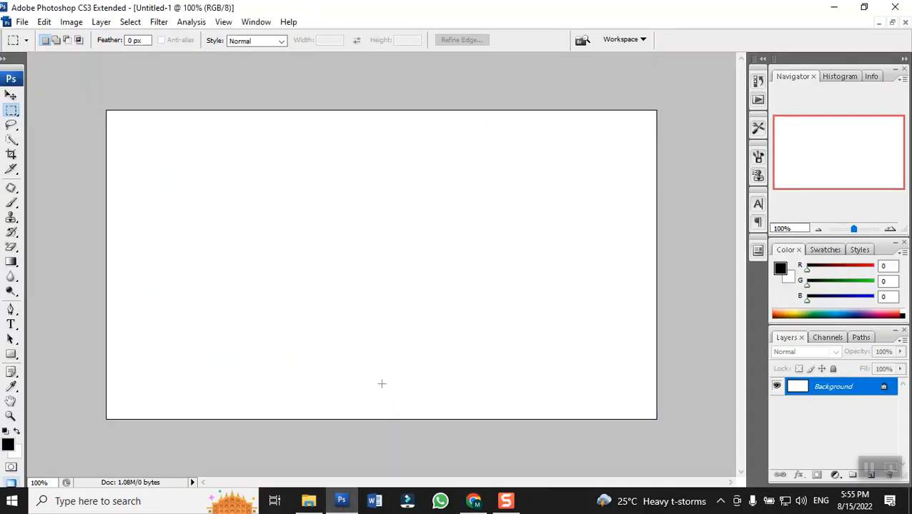
{"action": "key", "text": "ctrl+n"}
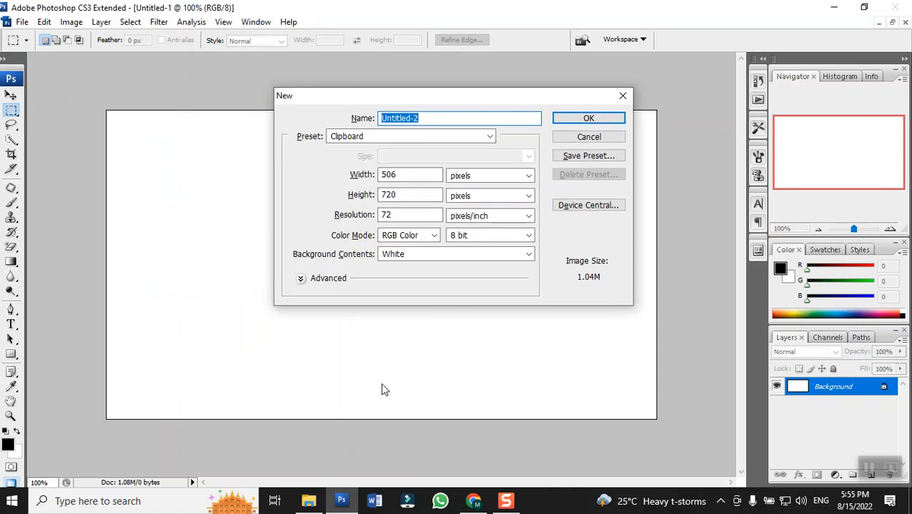
{"action": "left_click", "coordinate": [408, 174]}
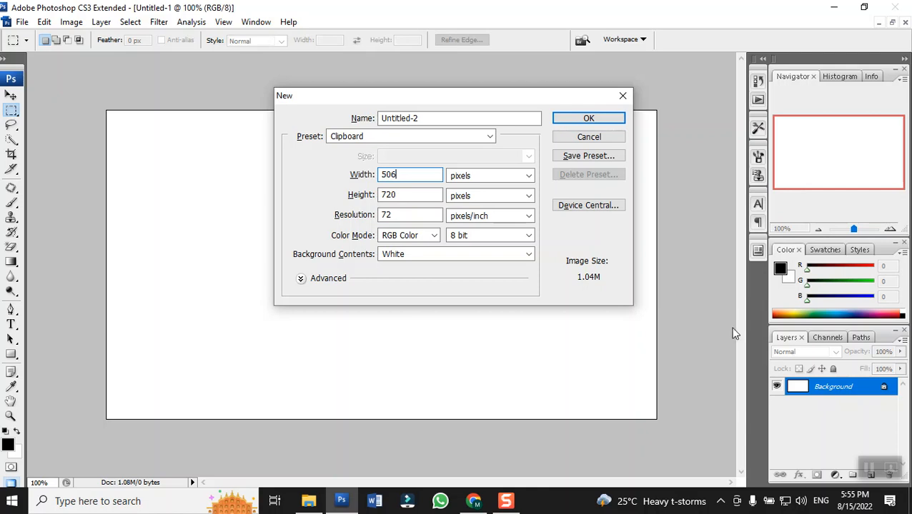
{"action": "left_click", "coordinate": [614, 120]}
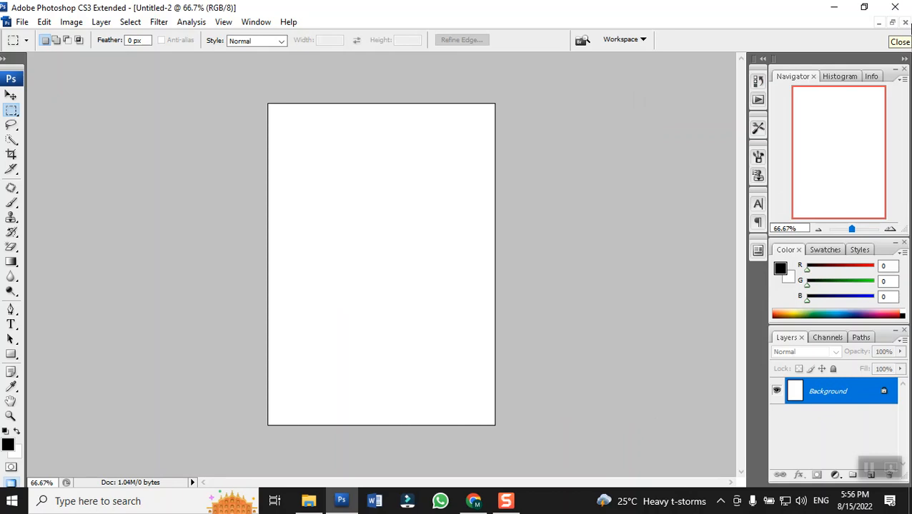
Paste the copied television photo into the 506 × 720 pixel document and close that document without saving
{"action": "key", "text": "ctrl+v"}
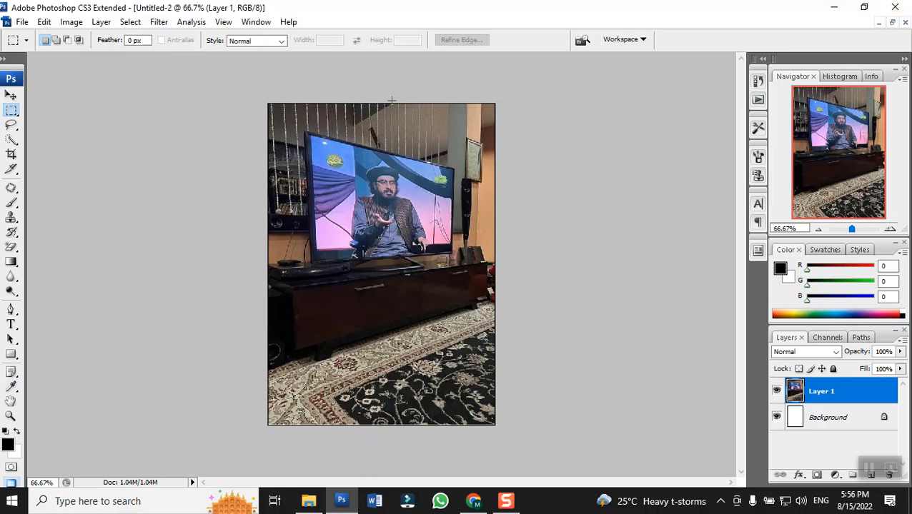
{"action": "left_click", "coordinate": [905, 22]}
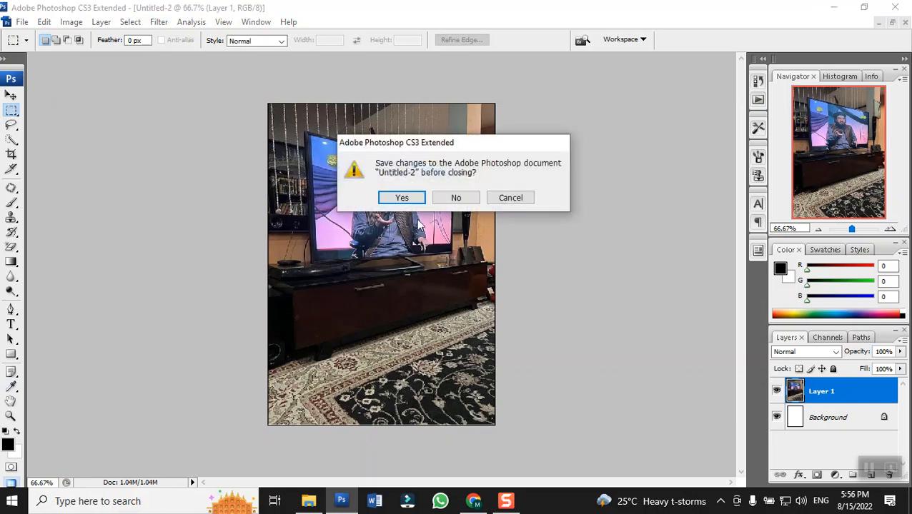
{"action": "left_click", "coordinate": [453, 199]}
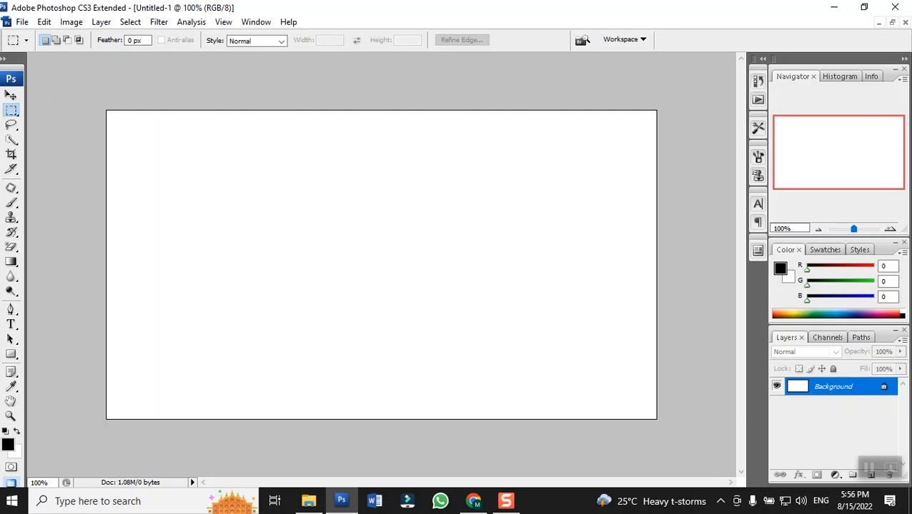
Copy the cover photo from the Facebook page in Chrome and paste it into the 820 × 461 pixel document in Photoshop
{"action": "left_click", "coordinate": [474, 503]}
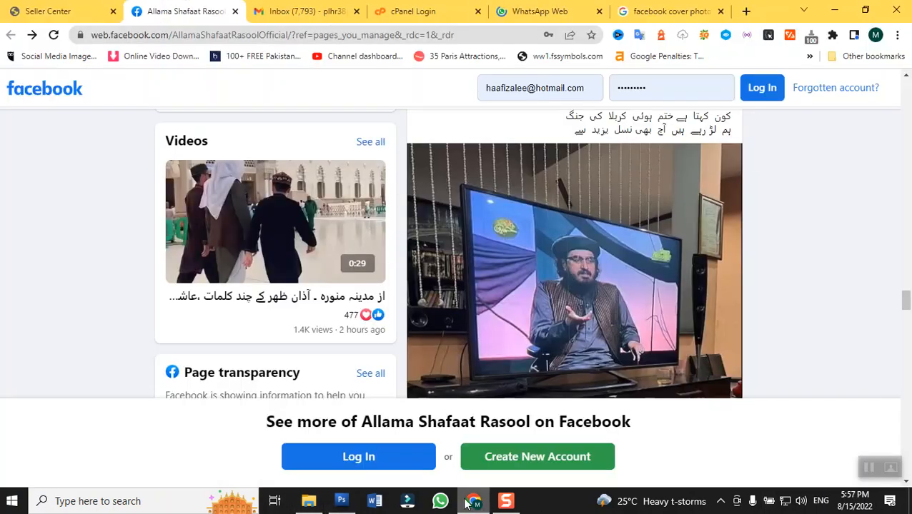
{"action": "scroll", "coordinate": [729, 228], "scroll_direction": "down", "scroll_amount": 10}
{"action": "scroll", "coordinate": [715, 274], "scroll_direction": "up", "scroll_amount": 15}
{"action": "left_click_drag", "start_coordinate": [906, 131], "coordinate": [906, 88]}
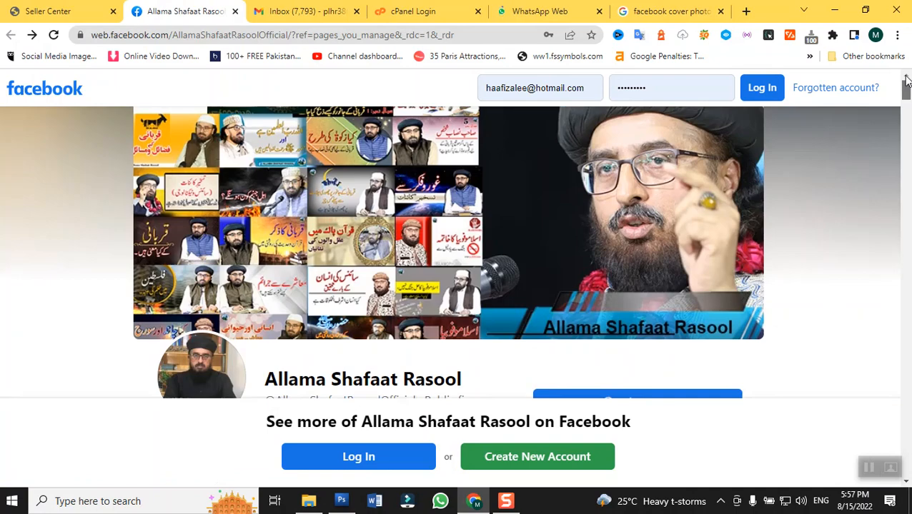
{"action": "right_click", "coordinate": [457, 177]}
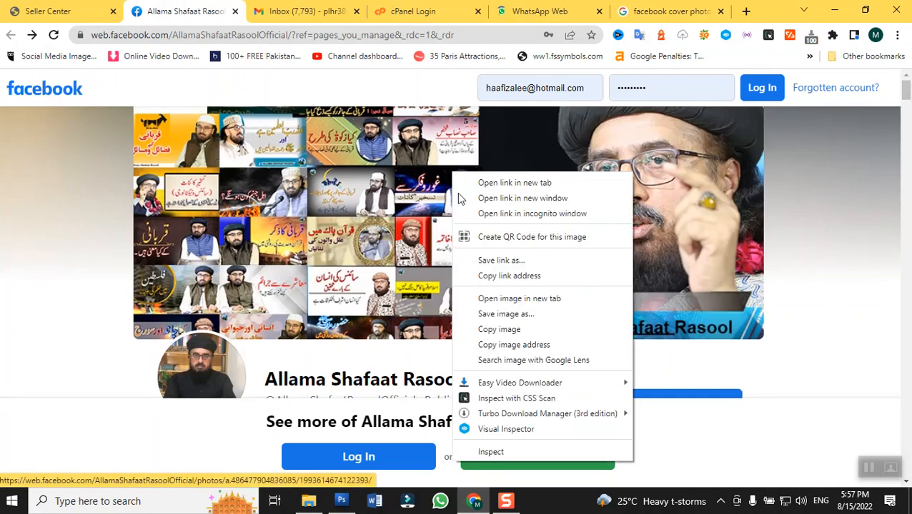
{"action": "left_click", "coordinate": [505, 331]}
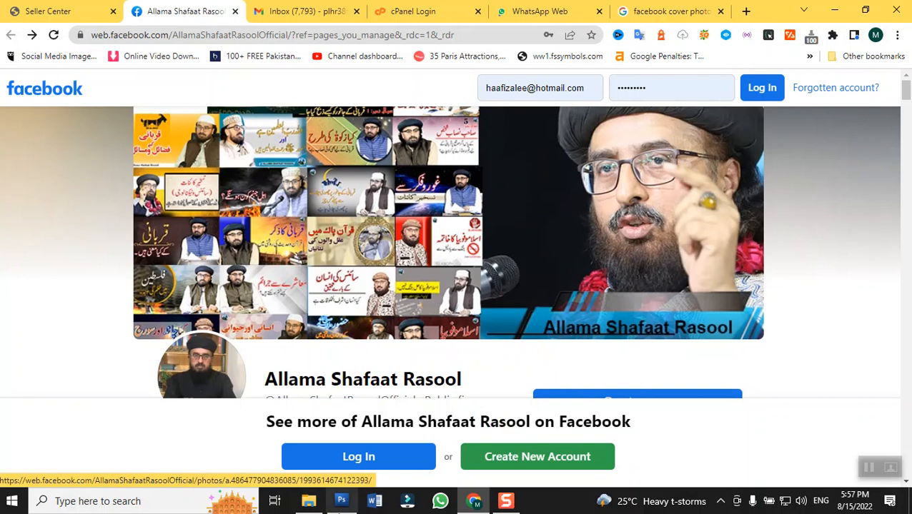
{"action": "left_click", "coordinate": [473, 501]}
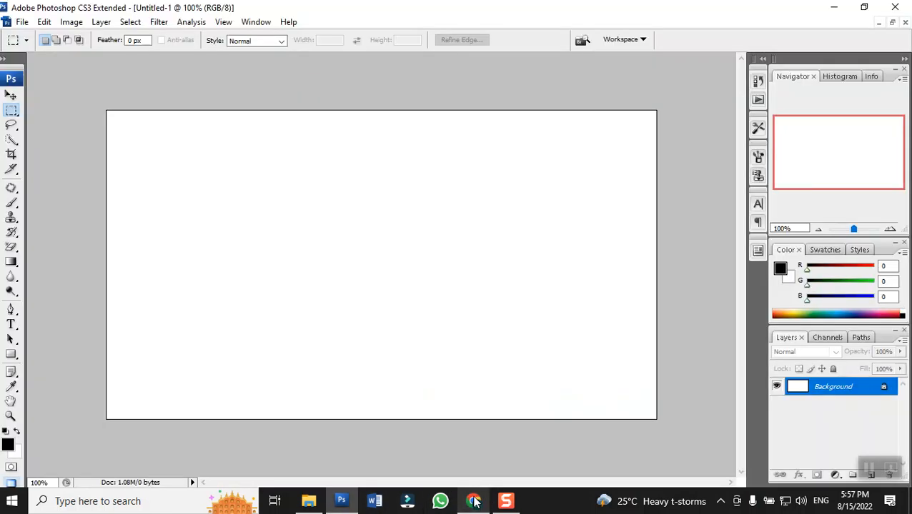
{"action": "key", "text": "ctrl+v"}
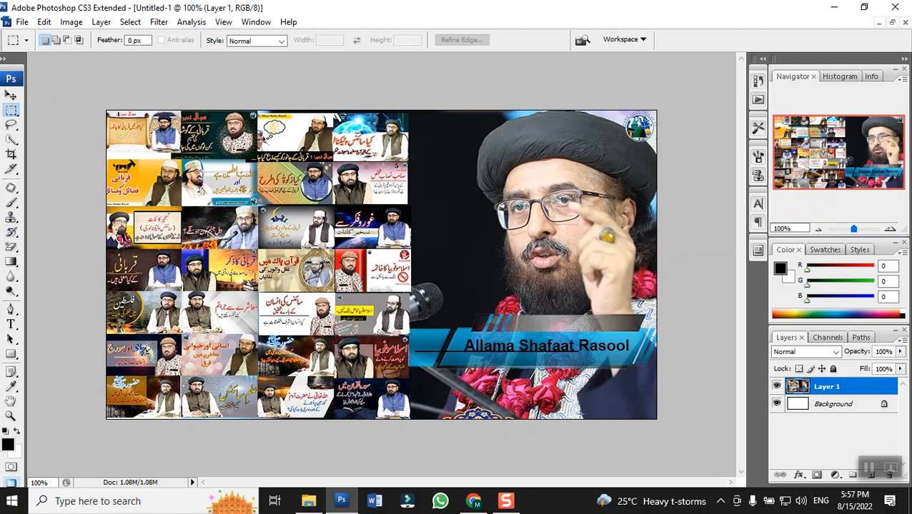
Open the existing image dha-pakistan-latest-file-rates-today.png from the aug2022 folder
{"action": "left_click", "coordinate": [21, 23]}
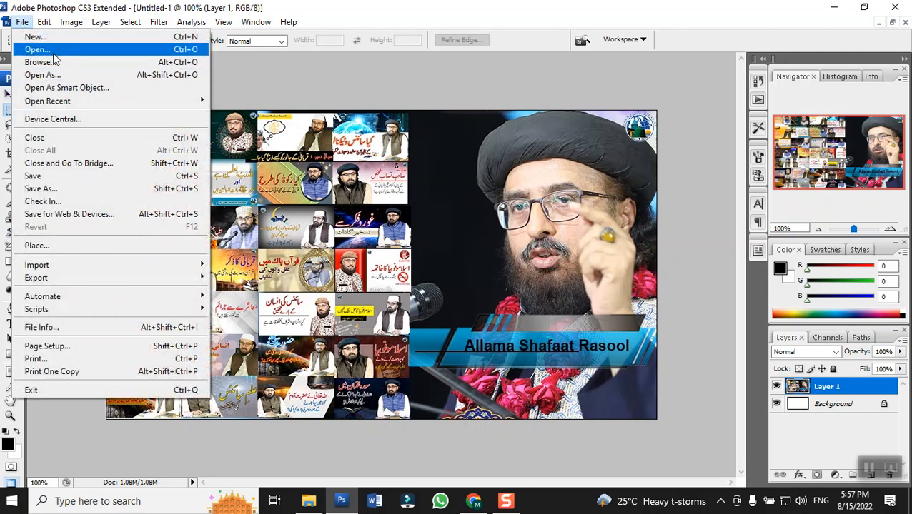
{"action": "left_click", "coordinate": [53, 52]}
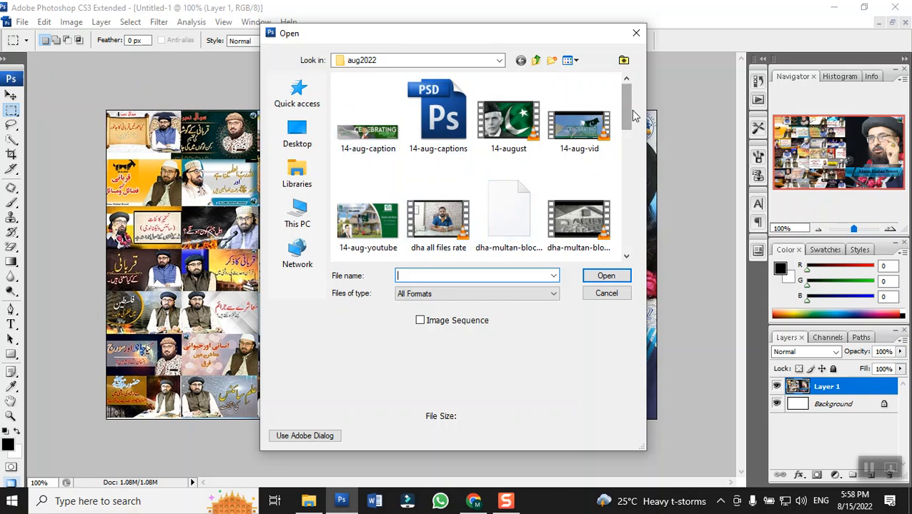
{"action": "left_click_drag", "start_coordinate": [625, 108], "coordinate": [600, 264]}
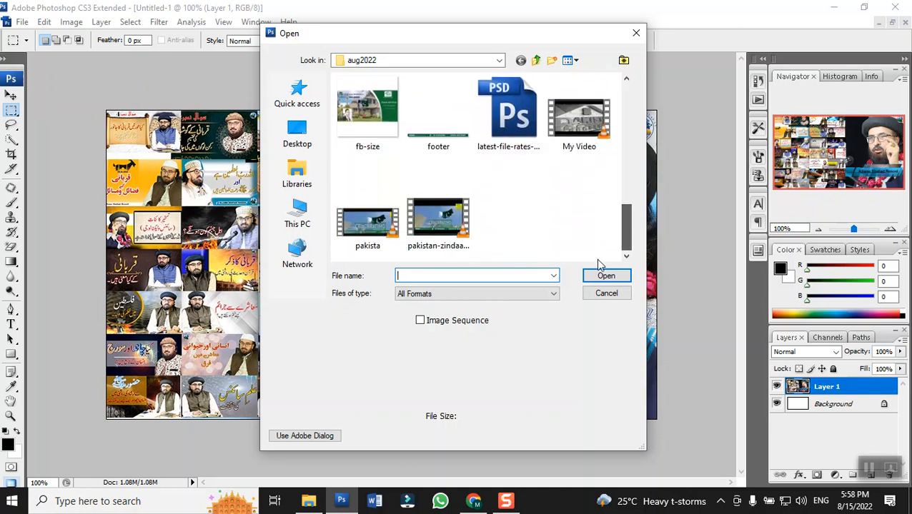
{"action": "scroll", "coordinate": [590, 200], "scroll_direction": "up", "scroll_amount": 5}
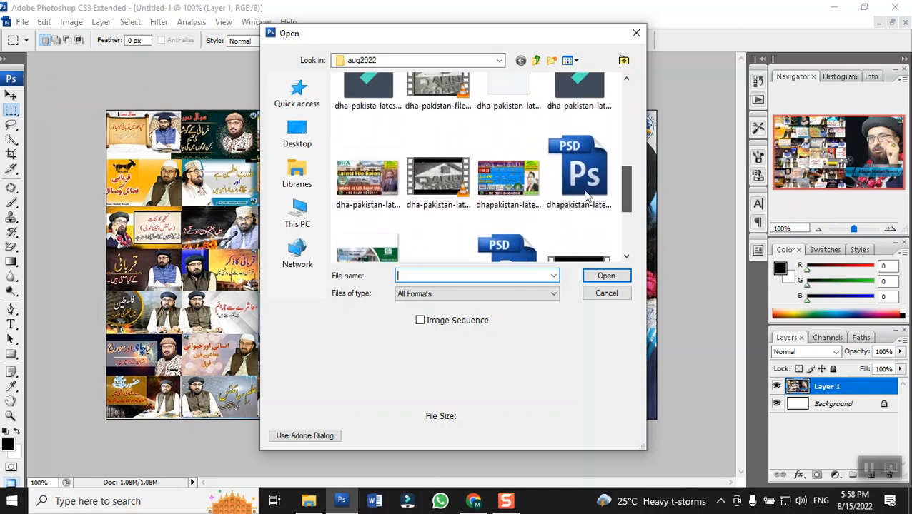
{"action": "scroll", "coordinate": [586, 196], "scroll_direction": "down", "scroll_amount": 1}
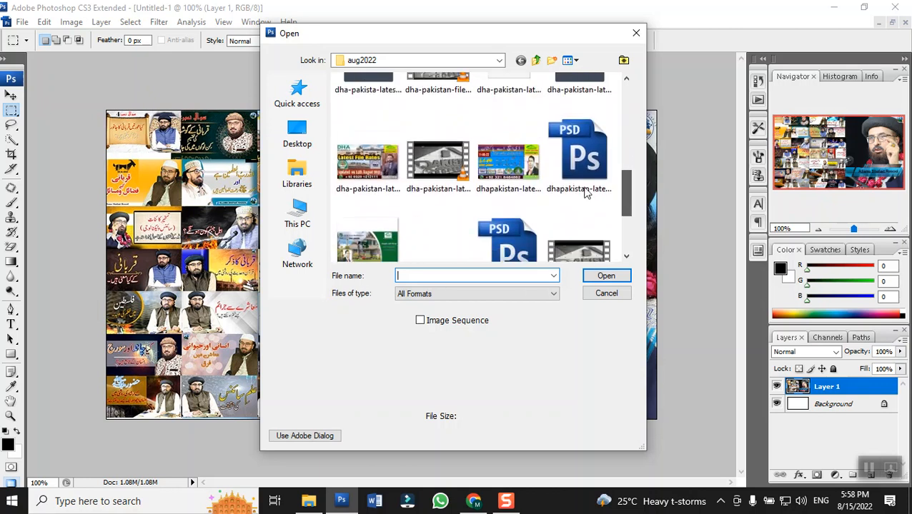
{"action": "double_click", "coordinate": [366, 174]}
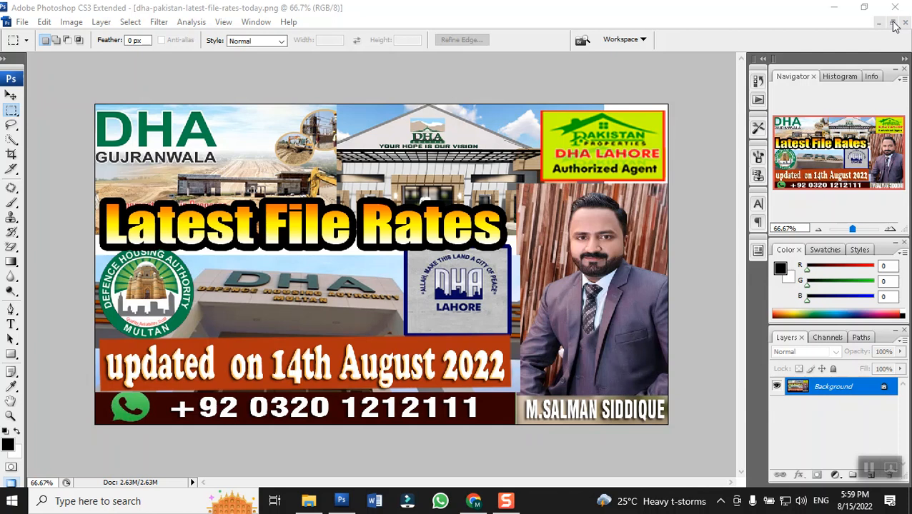
Restore the documents to floating windows and move the opened image's window so that Untitled-1 shows behind it
{"action": "left_click", "coordinate": [894, 24]}
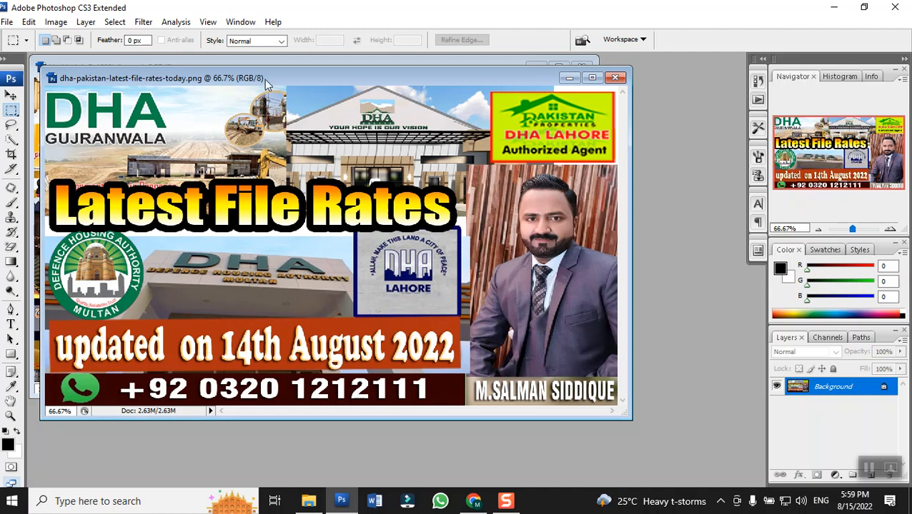
{"action": "left_click_drag", "start_coordinate": [265, 80], "coordinate": [367, 123]}
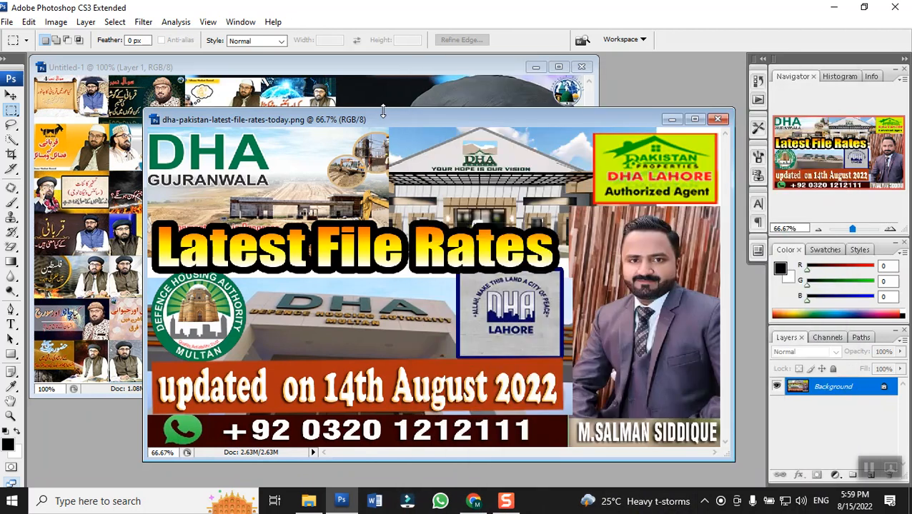
{"action": "left_click_drag", "start_coordinate": [371, 119], "coordinate": [347, 167]}
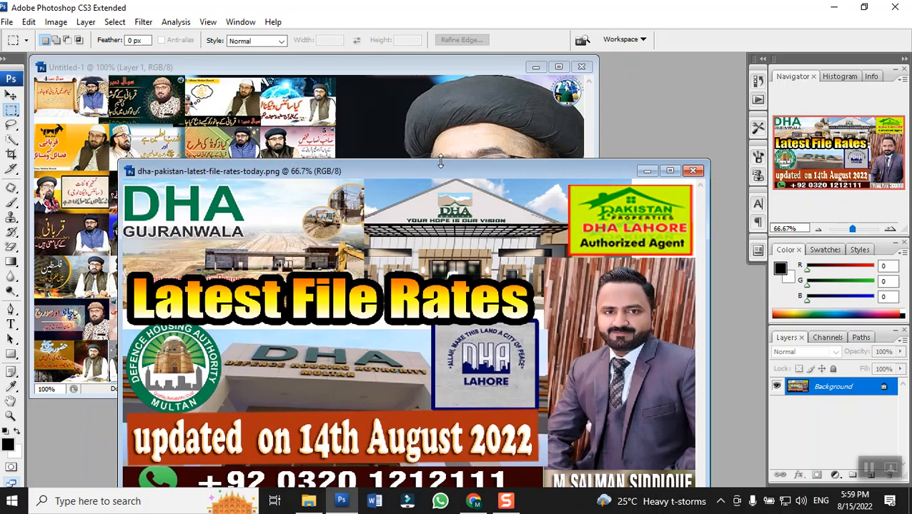
{"action": "left_click_drag", "start_coordinate": [443, 170], "coordinate": [711, 127]}
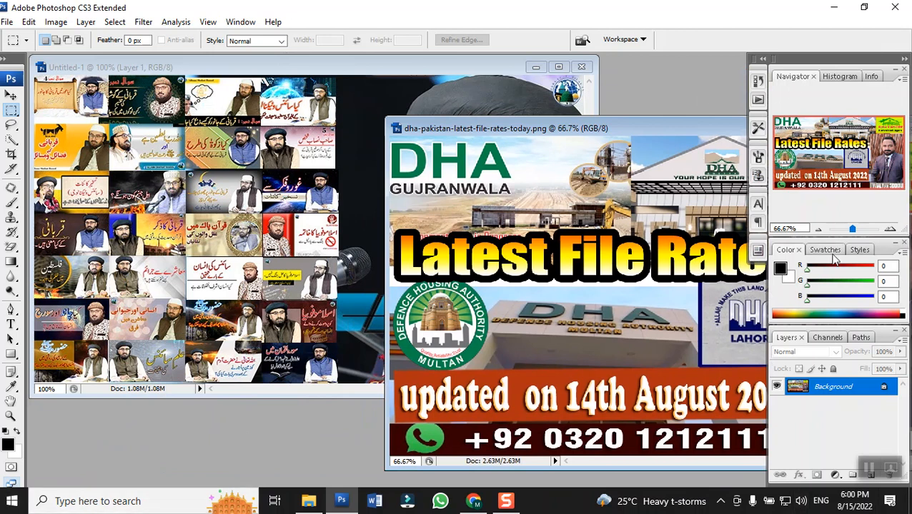
{"action": "left_click_drag", "start_coordinate": [698, 133], "coordinate": [392, 189]}
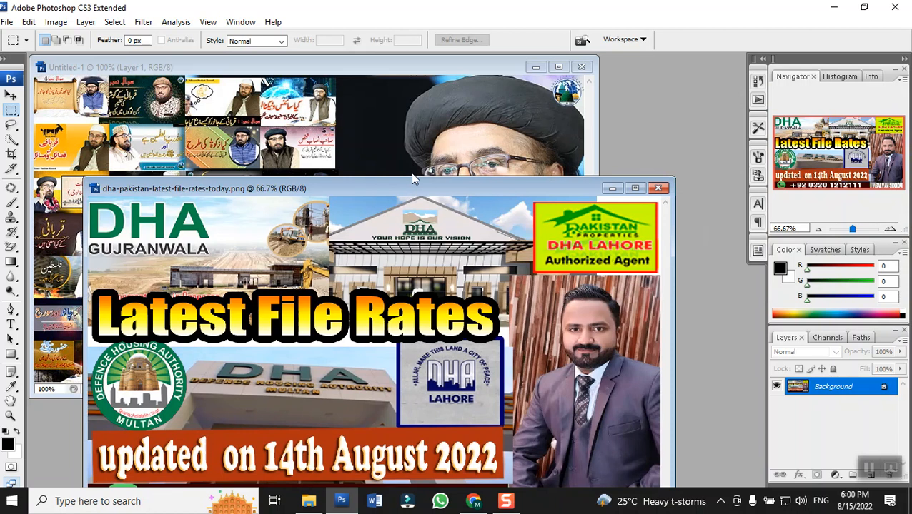
Copy the Latest File Rates banner into Untitled-1 with the Move tool and shift it across the maximized canvas
{"action": "left_click", "coordinate": [11, 97]}
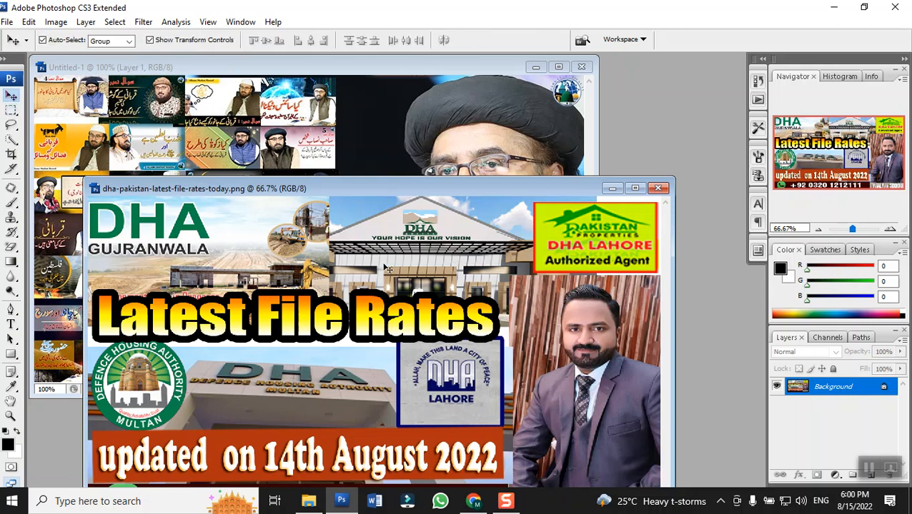
{"action": "left_click_drag", "start_coordinate": [384, 276], "coordinate": [341, 147]}
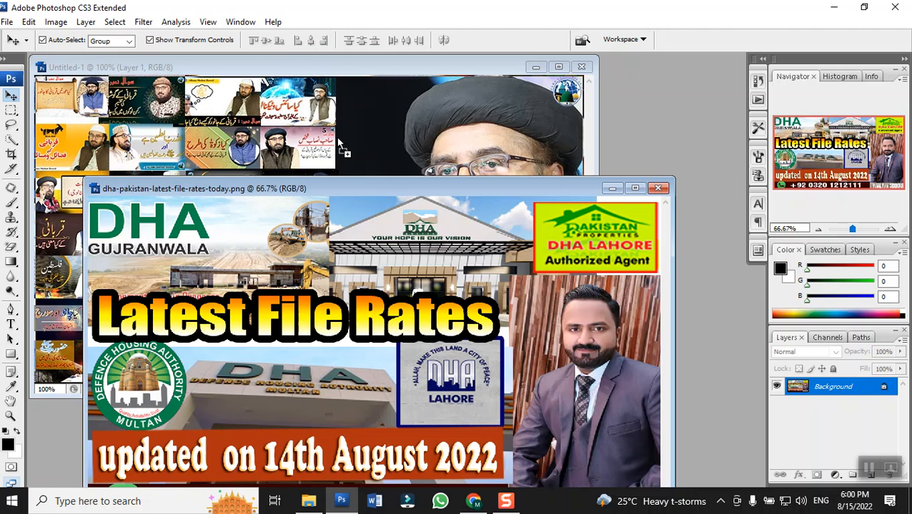
{"action": "left_click_drag", "start_coordinate": [341, 147], "coordinate": [336, 136]}
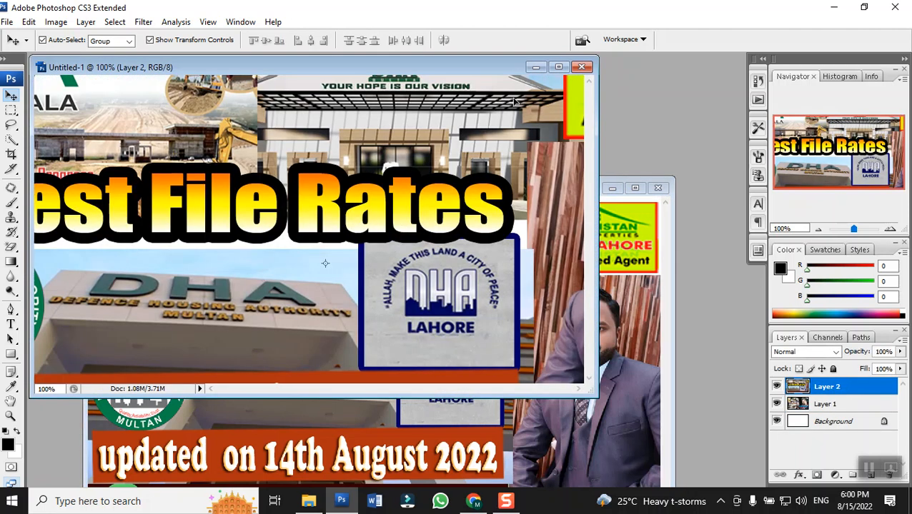
{"action": "left_click", "coordinate": [558, 67]}
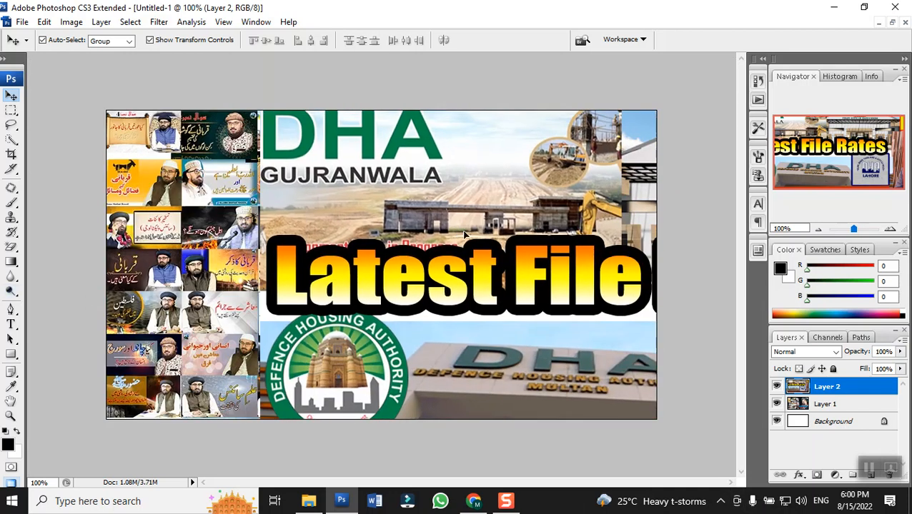
{"action": "left_click_drag", "start_coordinate": [464, 235], "coordinate": [289, 206]}
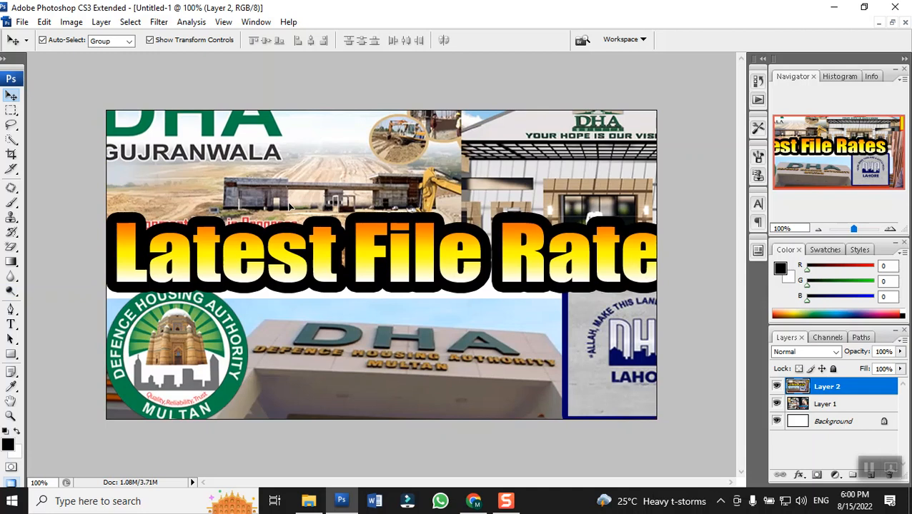
Scale the banner layer down to fit inside the canvas with a margin around it and apply the transform
{"action": "mouse_move", "coordinate": [309, 501]}
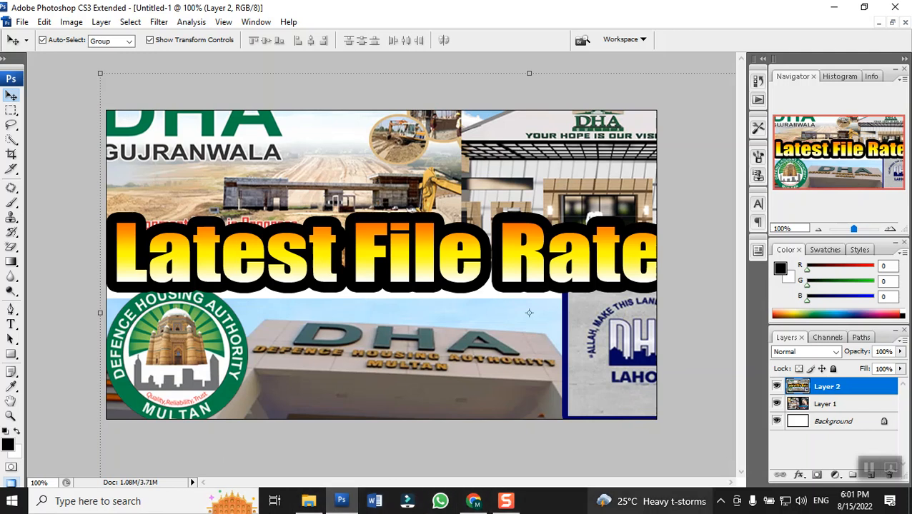
{"action": "key", "text": "ctrl+minus"}
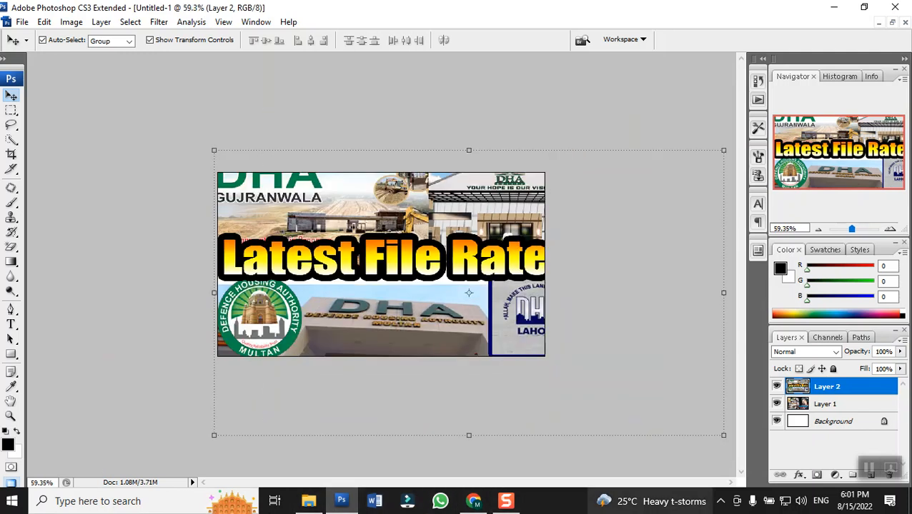
{"action": "mouse_move", "coordinate": [653, 501]}
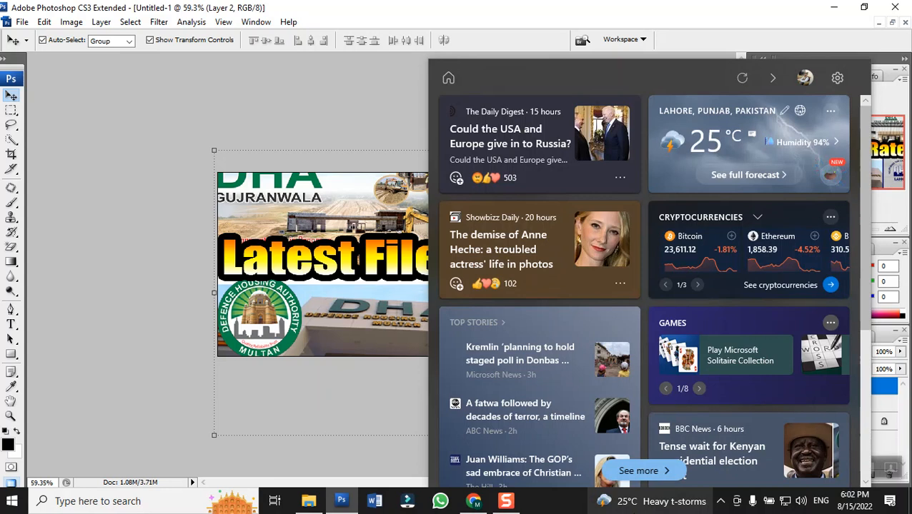
{"action": "left_click", "coordinate": [399, 8]}
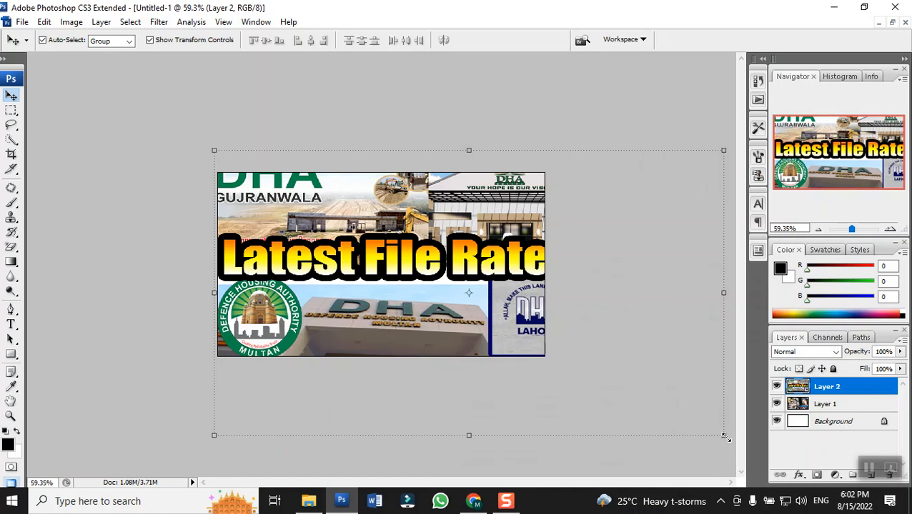
{"action": "left_click_drag", "start_coordinate": [725, 437], "coordinate": [517, 283]}
{"action": "left_click_drag", "start_coordinate": [458, 238], "coordinate": [475, 272]}
{"action": "key", "text": "Return"}
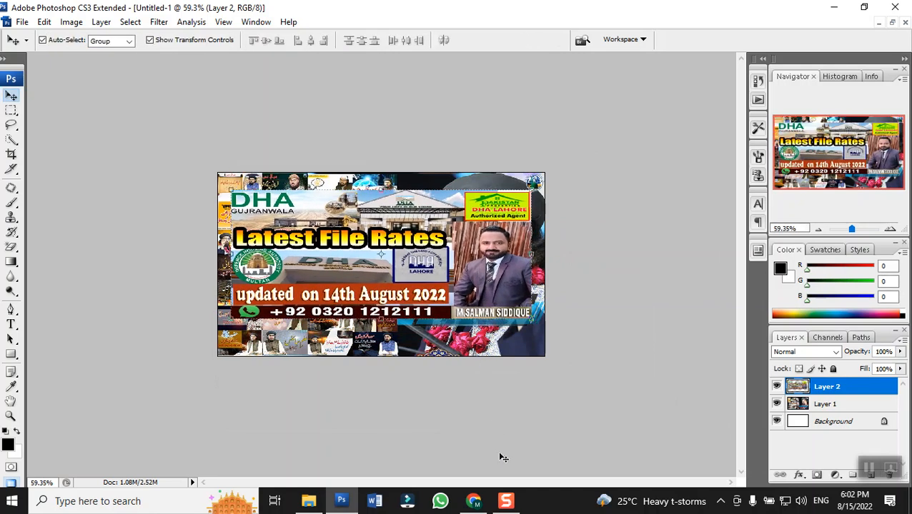
Reposition the scaled banner layer slightly above and to the right of the canvas centre
{"action": "mouse_move", "coordinate": [481, 294]}
{"action": "left_mouse_down"}
{"action": "mouse_move", "coordinate": [457, 324]}
{"action": "mouse_move", "coordinate": [482, 300]}
{"action": "left_mouse_up"}
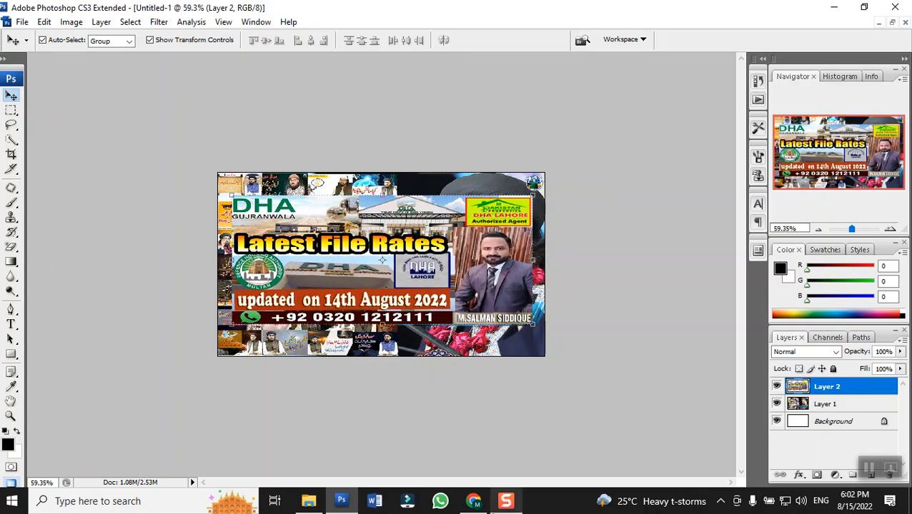
{"action": "mouse_move", "coordinate": [500, 503]}
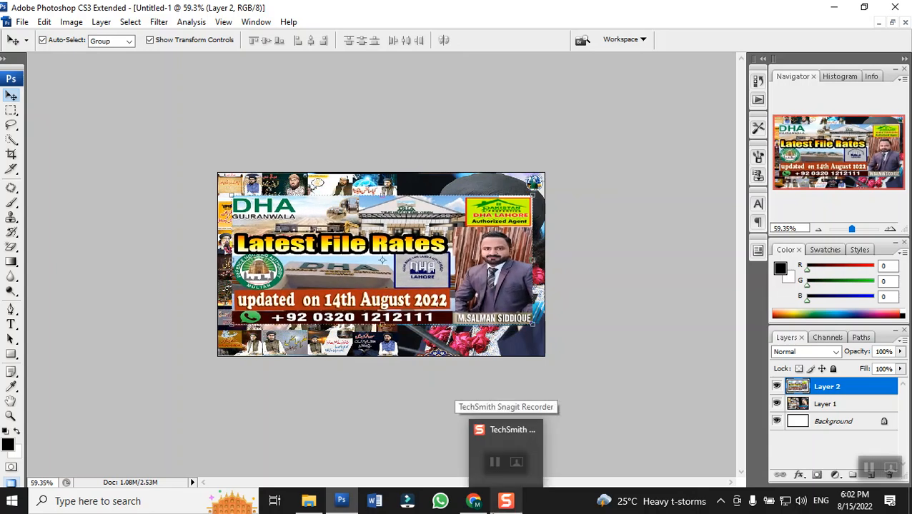
{"action": "key", "text": "ctrl+0"}
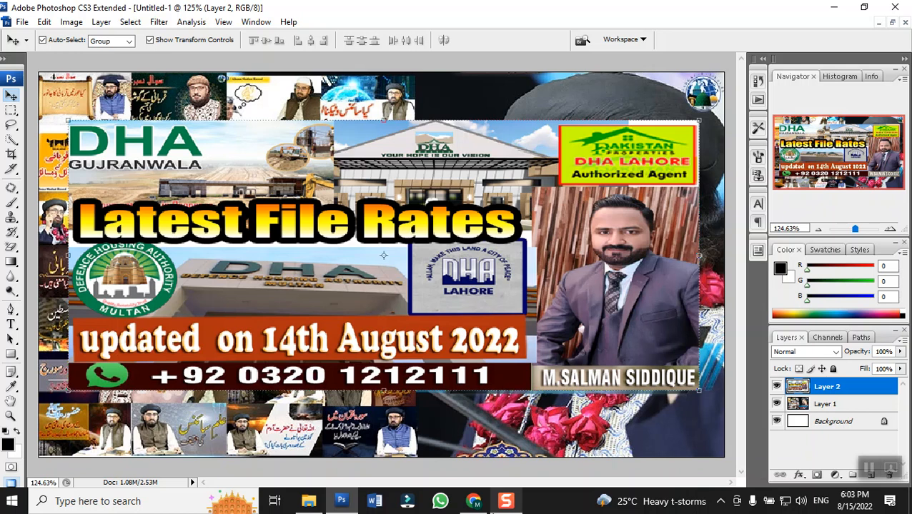
{"action": "left_click_drag", "start_coordinate": [558, 321], "coordinate": [509, 300]}
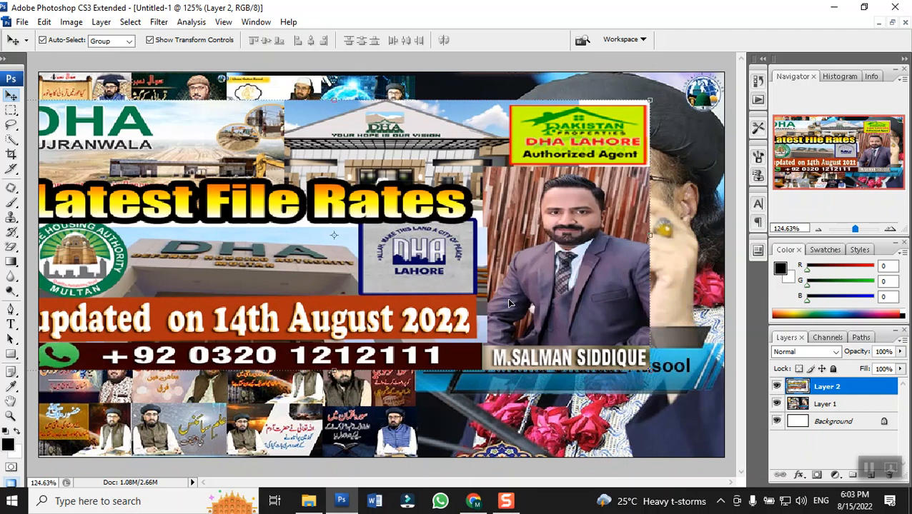
{"action": "left_click_drag", "start_coordinate": [384, 130], "coordinate": [452, 129]}
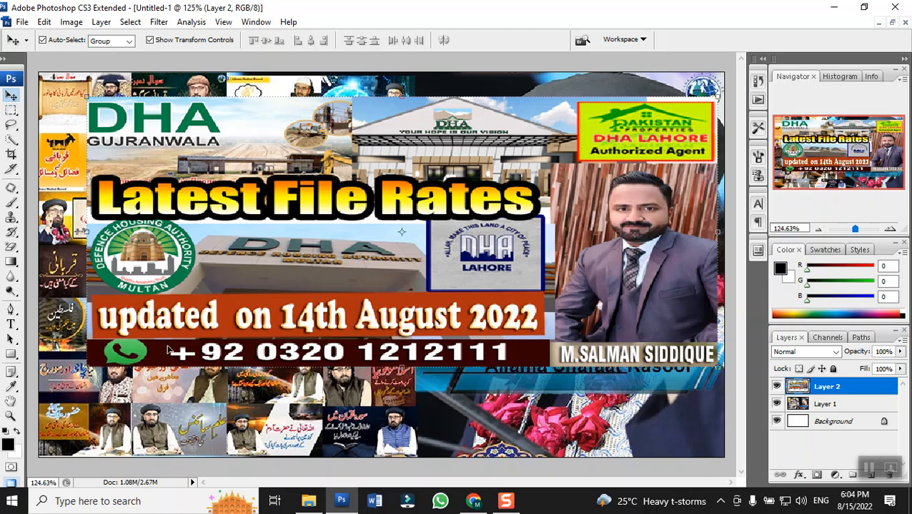
Copy the banner's portrait section to a new layer using a rectangular selection and move the copy over the banner's left half
{"action": "left_click", "coordinate": [13, 112]}
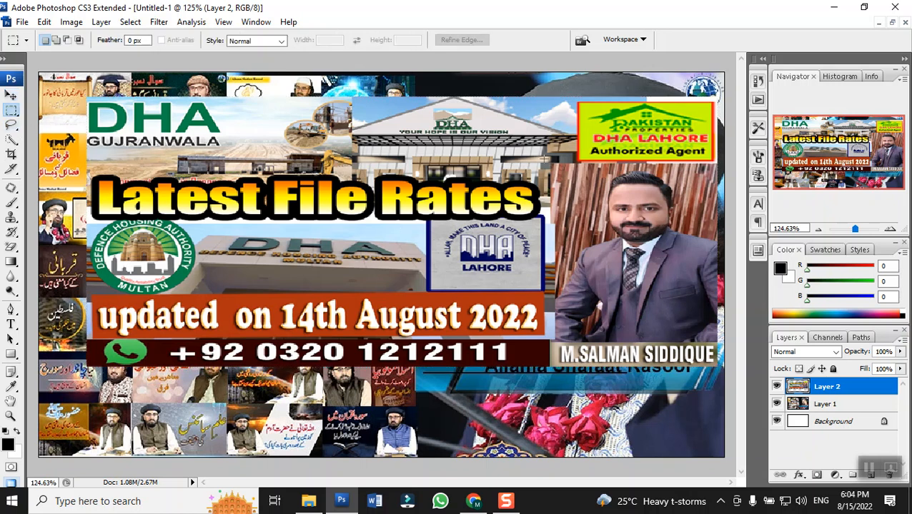
{"action": "left_click_drag", "start_coordinate": [547, 90], "coordinate": [712, 157]}
{"action": "left_click_drag", "start_coordinate": [720, 371], "coordinate": [722, 372]}
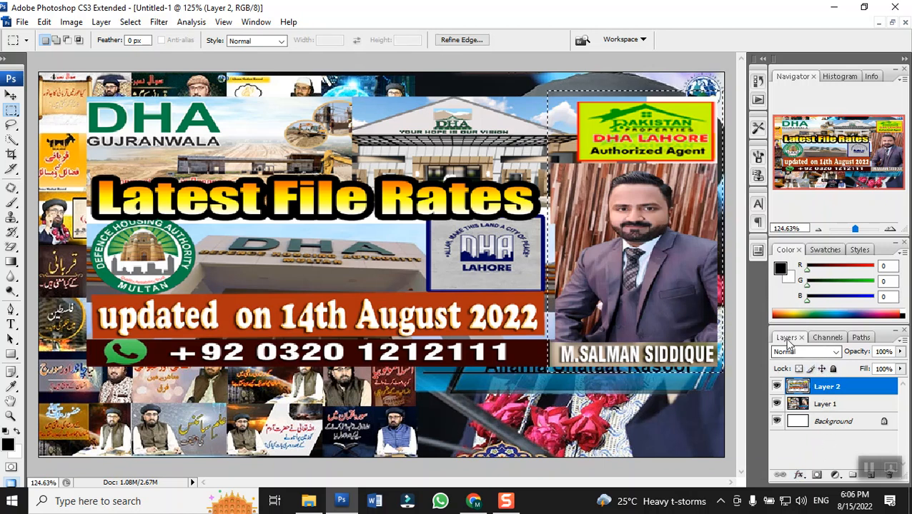
{"action": "left_click_drag", "start_coordinate": [781, 338], "coordinate": [783, 340]}
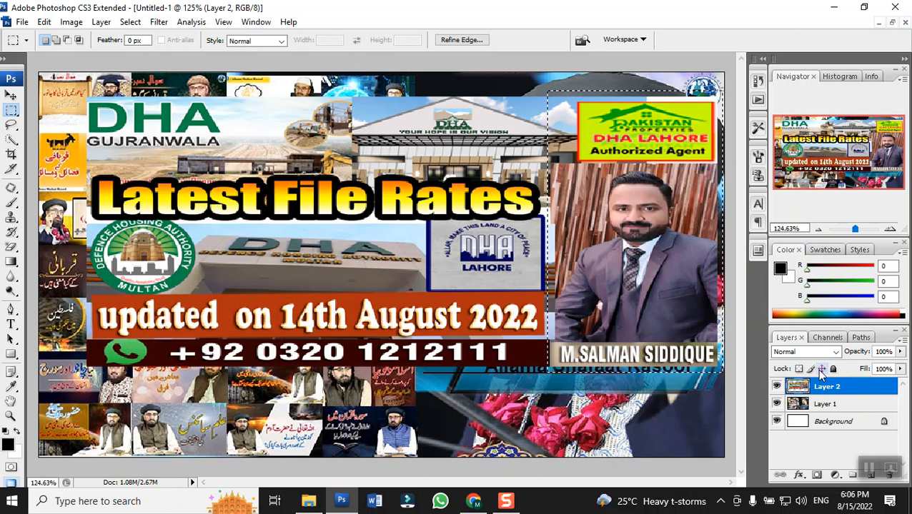
{"action": "key", "text": "ctrl+j"}
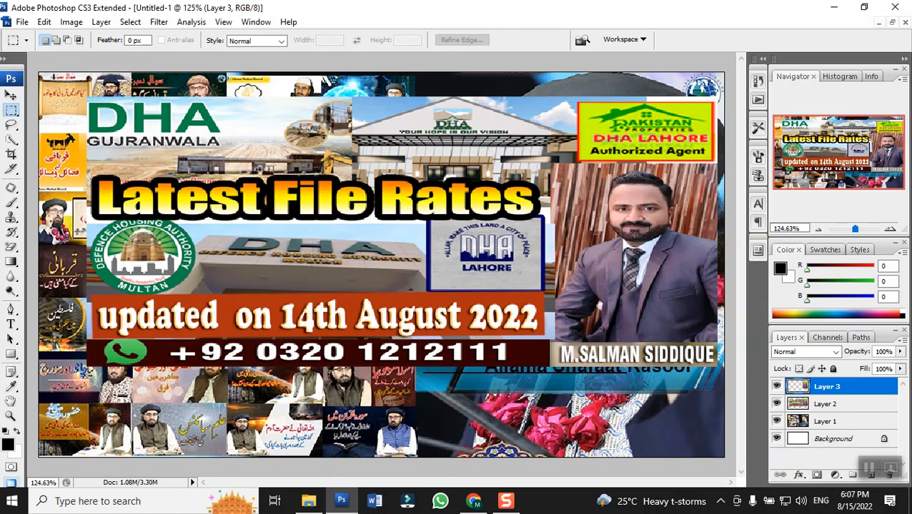
{"action": "left_click", "coordinate": [10, 96]}
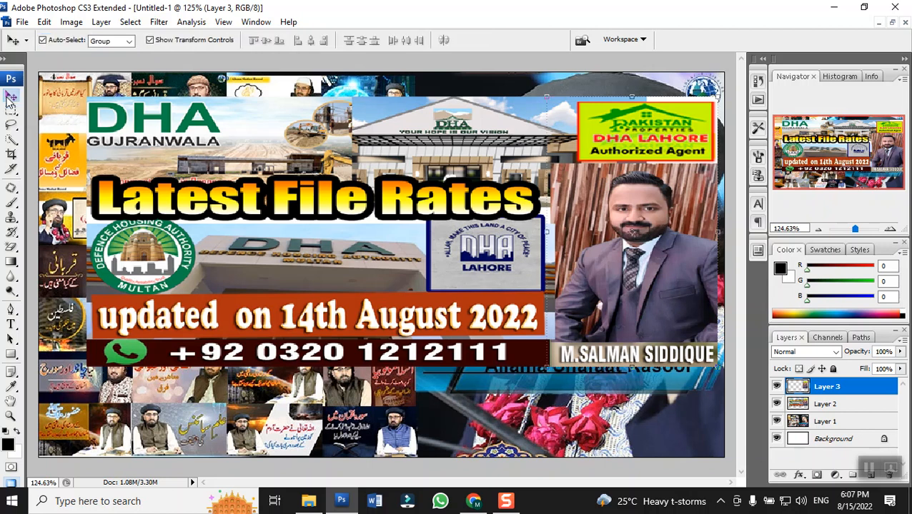
{"action": "left_click_drag", "start_coordinate": [609, 290], "coordinate": [231, 293]}
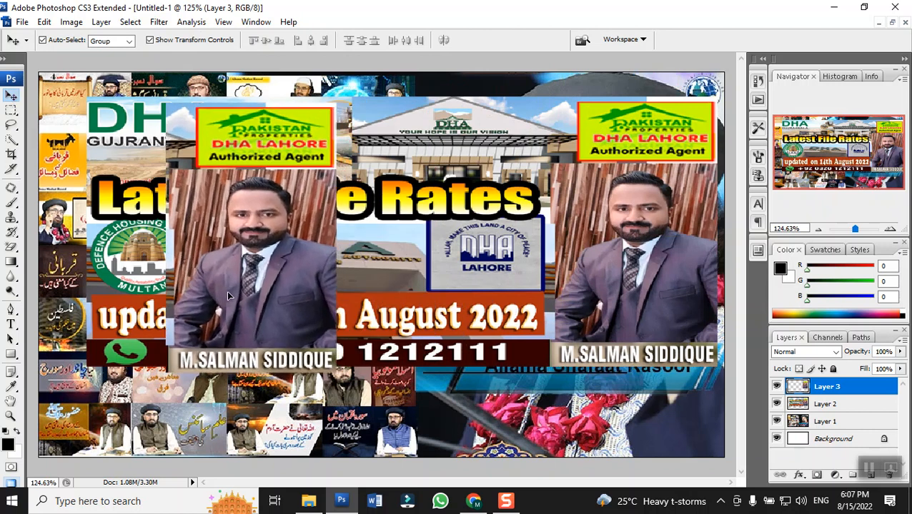
Select the full banner layer and turn Show Transform Controls off and back on
{"action": "left_click", "coordinate": [561, 250]}
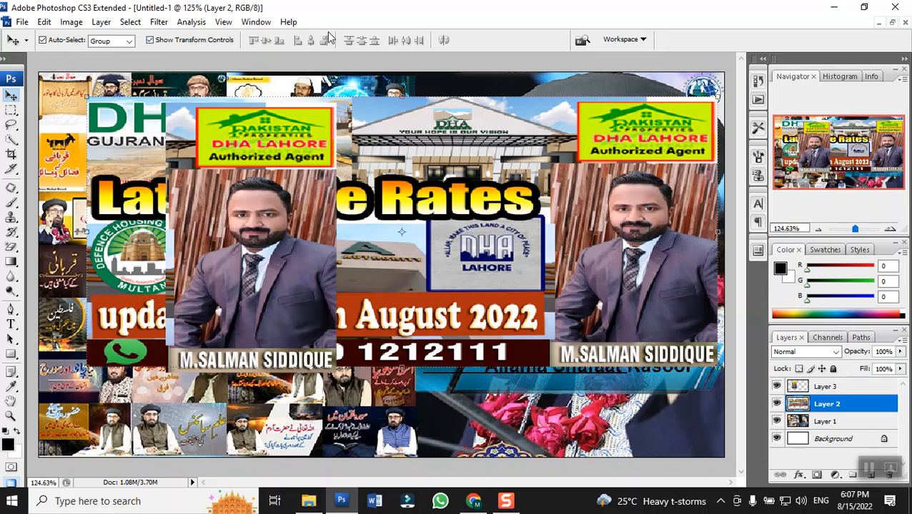
{"action": "left_click", "coordinate": [151, 40]}
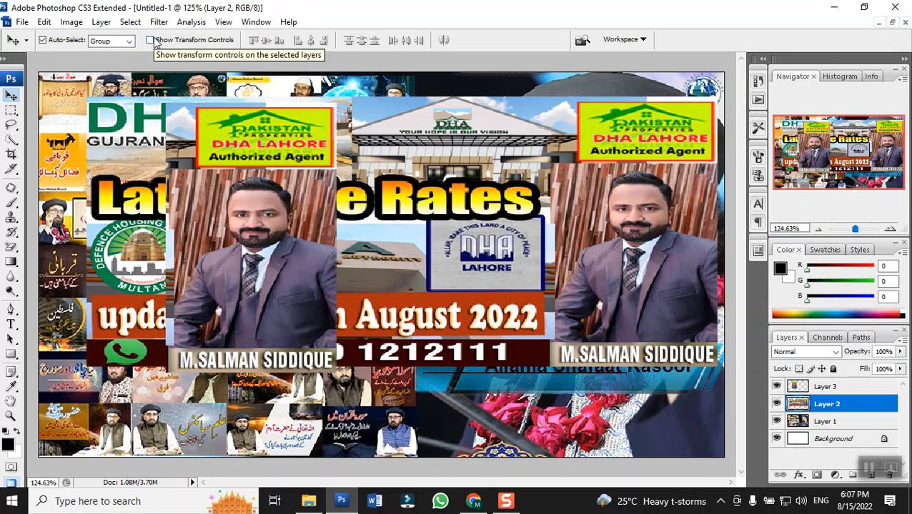
{"action": "left_click", "coordinate": [150, 39]}
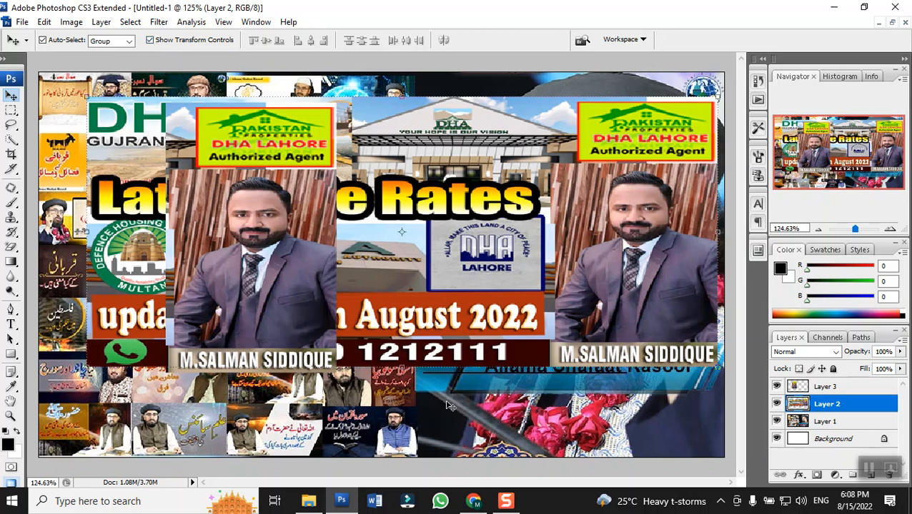
Reposition the full banner layer with Show Transform Controls turned off, and delete that layer from the document
{"action": "left_click_drag", "start_coordinate": [532, 320], "coordinate": [562, 318]}
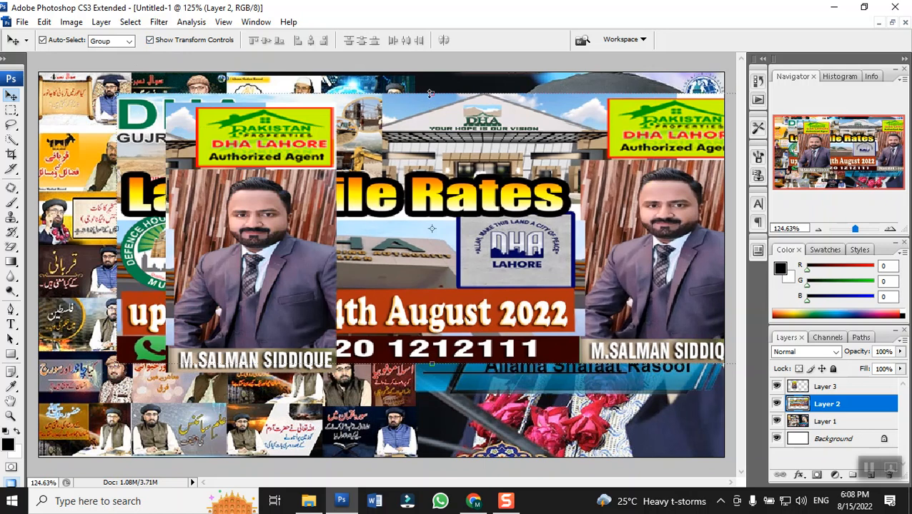
{"action": "left_click", "coordinate": [149, 40]}
{"action": "left_click_drag", "start_coordinate": [431, 206], "coordinate": [411, 223]}
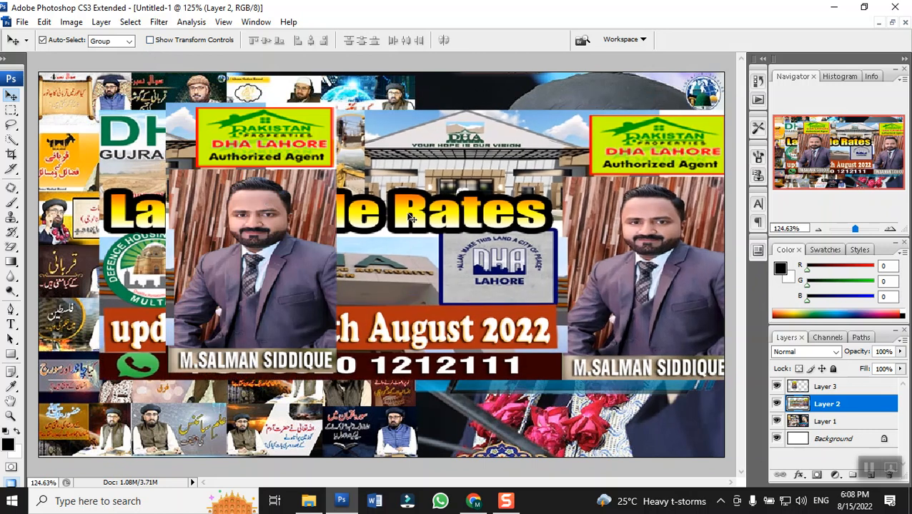
{"action": "key", "text": "Delete"}
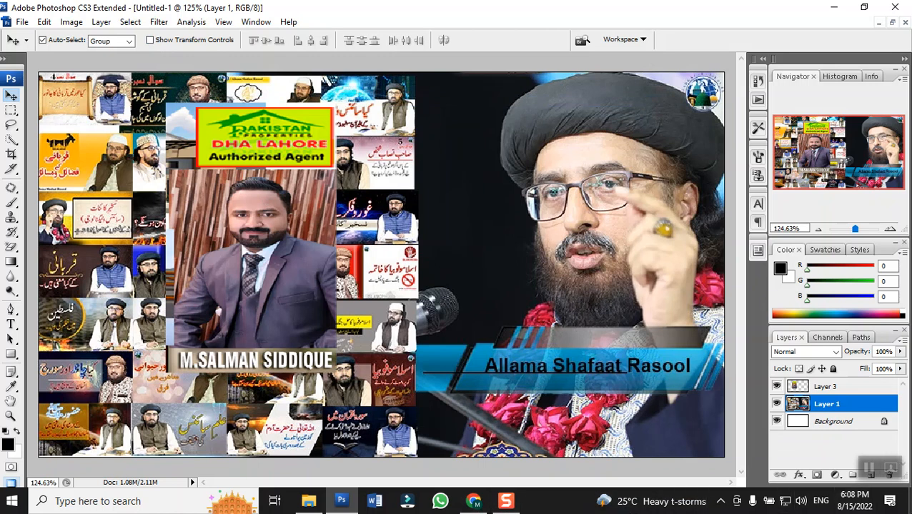
Move the portrait copy to the canvas's right half, show transform controls and stretch it to nearly fill that area, applying the transform
{"action": "left_click_drag", "start_coordinate": [257, 222], "coordinate": [487, 187]}
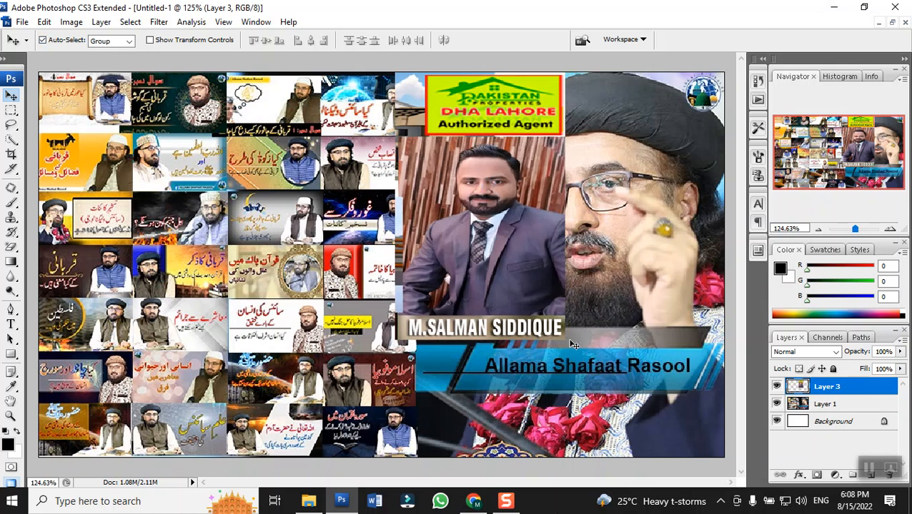
{"action": "left_click_drag", "start_coordinate": [503, 270], "coordinate": [508, 288]}
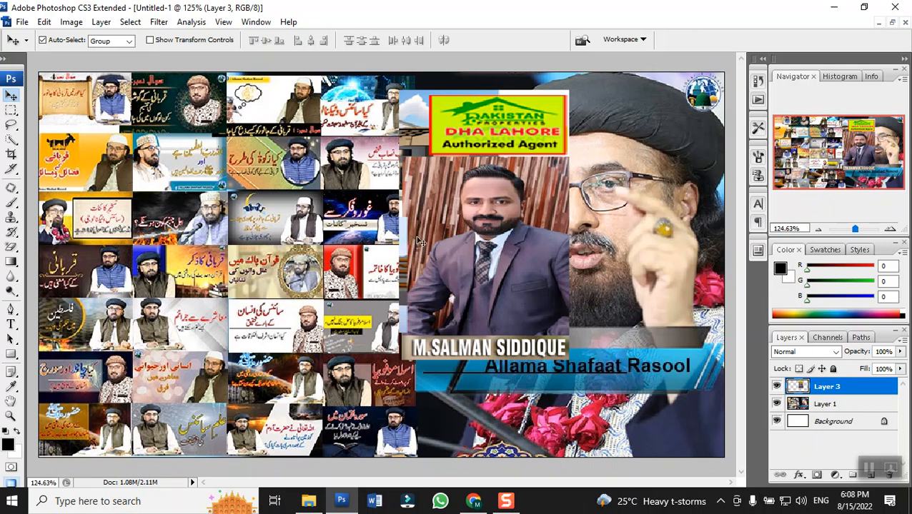
{"action": "left_click", "coordinate": [188, 42]}
{"action": "left_click_drag", "start_coordinate": [572, 366], "coordinate": [725, 453]}
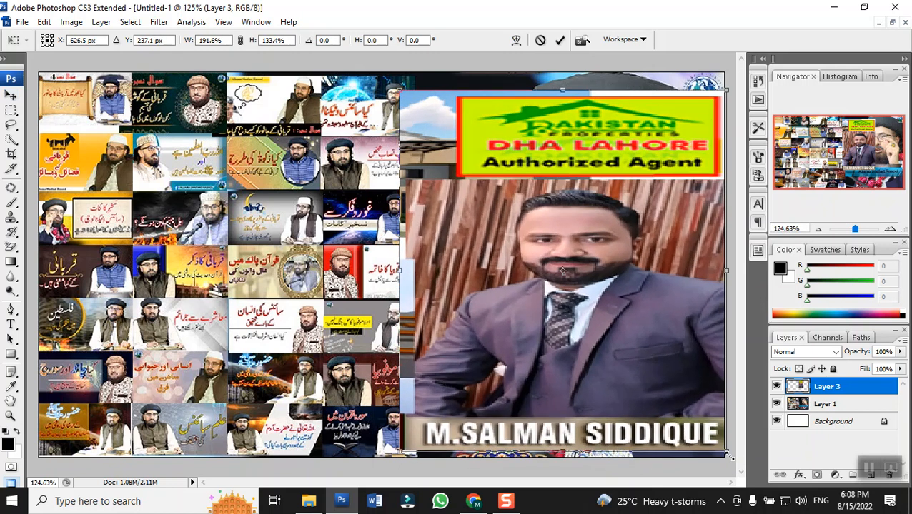
{"action": "left_click_drag", "start_coordinate": [562, 91], "coordinate": [563, 72]}
{"action": "left_click_drag", "start_coordinate": [398, 261], "coordinate": [439, 261]}
{"action": "key", "text": "Return"}
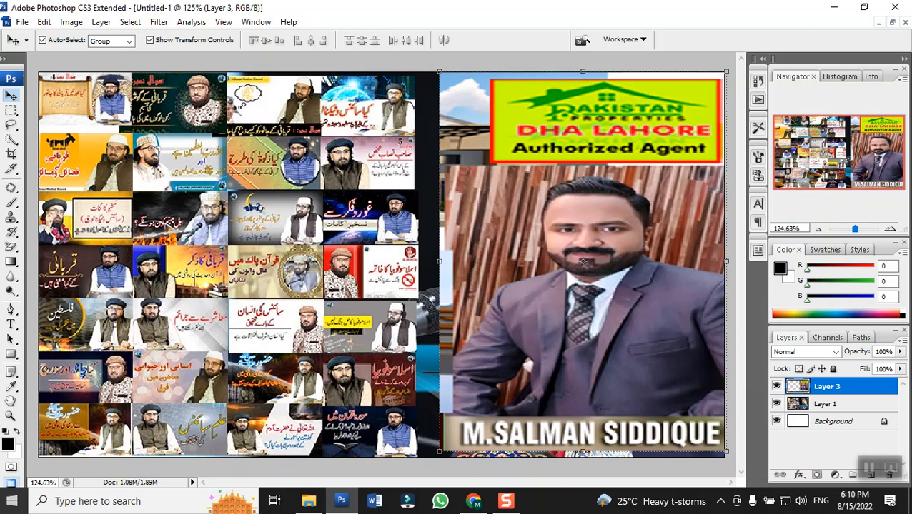
Save the document in the Documents library as photoshop-first-file in Photoshop PSD format with Maximize Compatibility on
{"action": "left_click", "coordinate": [22, 23]}
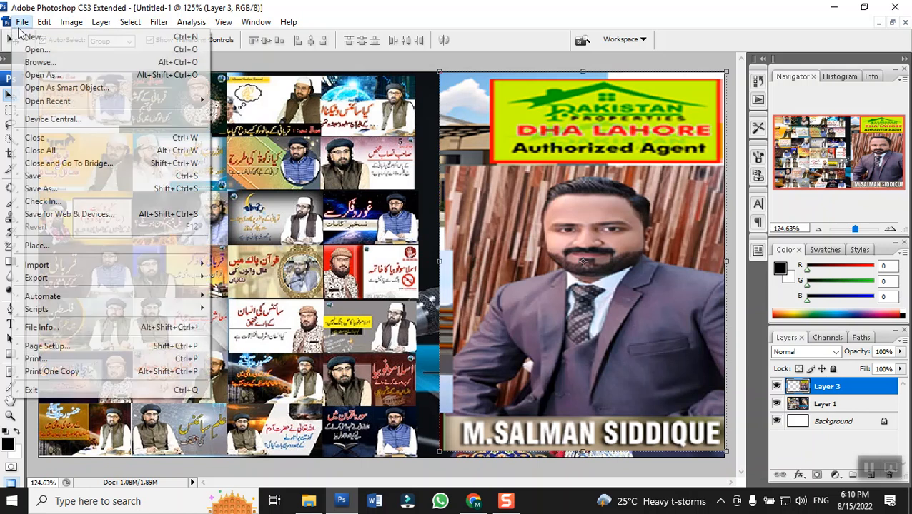
{"action": "left_click", "coordinate": [52, 190]}
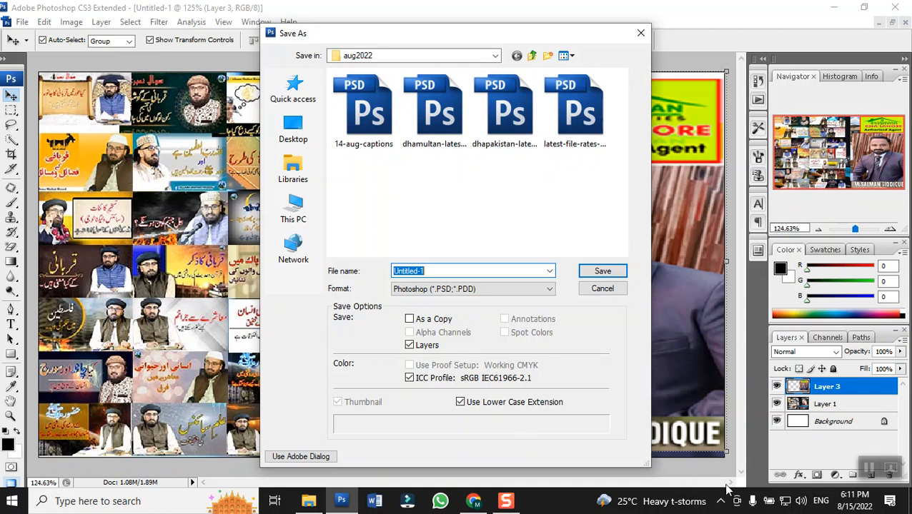
{"action": "left_click", "coordinate": [299, 175]}
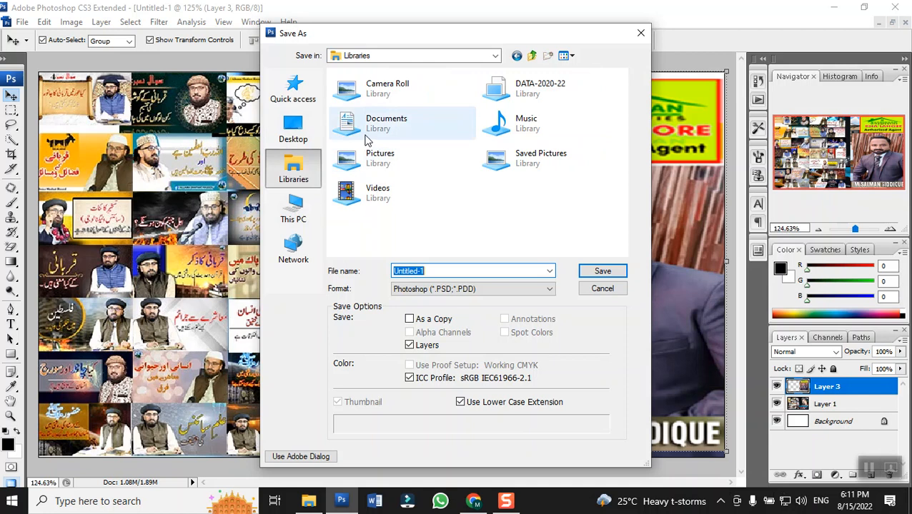
{"action": "double_click", "coordinate": [379, 123]}
{"action": "left_click", "coordinate": [460, 273]}
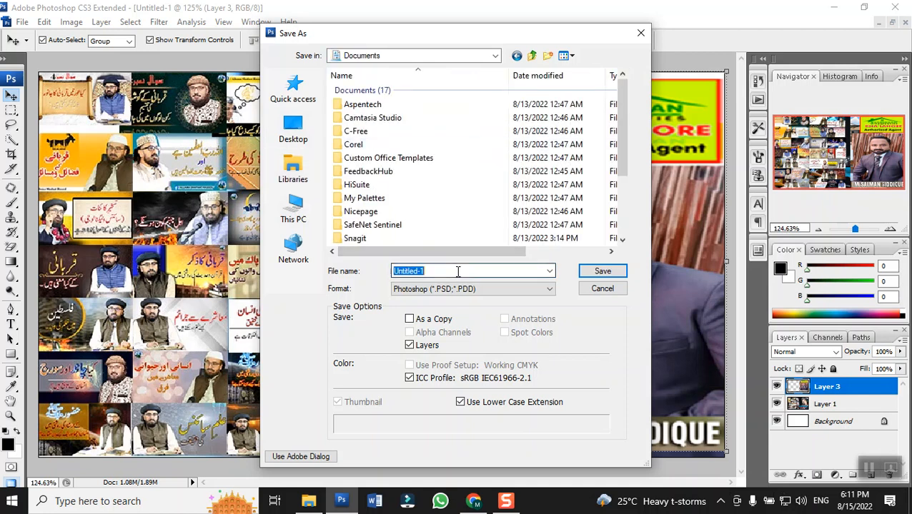
{"action": "type", "text": "first"}
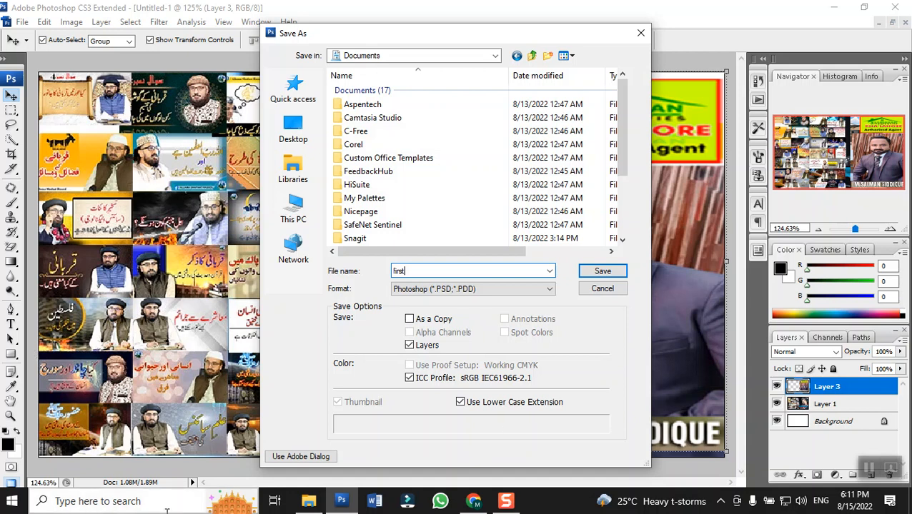
{"action": "key", "text": "BackSpace"}
{"action": "key", "text": "BackSpace"}
{"action": "key", "text": "BackSpace"}
{"action": "key", "text": "BackSpace"}
{"action": "key", "text": "BackSpace"}
{"action": "type", "text": "photoshop-first-file"}
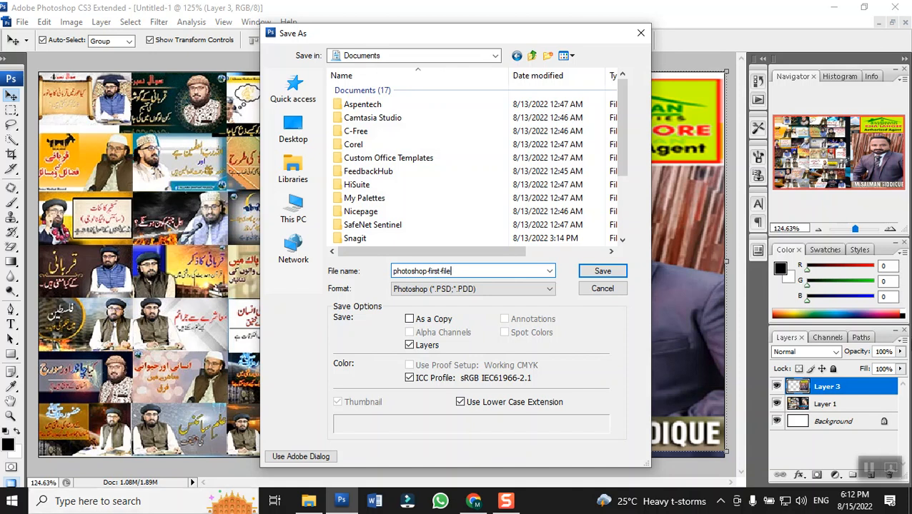
{"action": "left_click", "coordinate": [602, 272]}
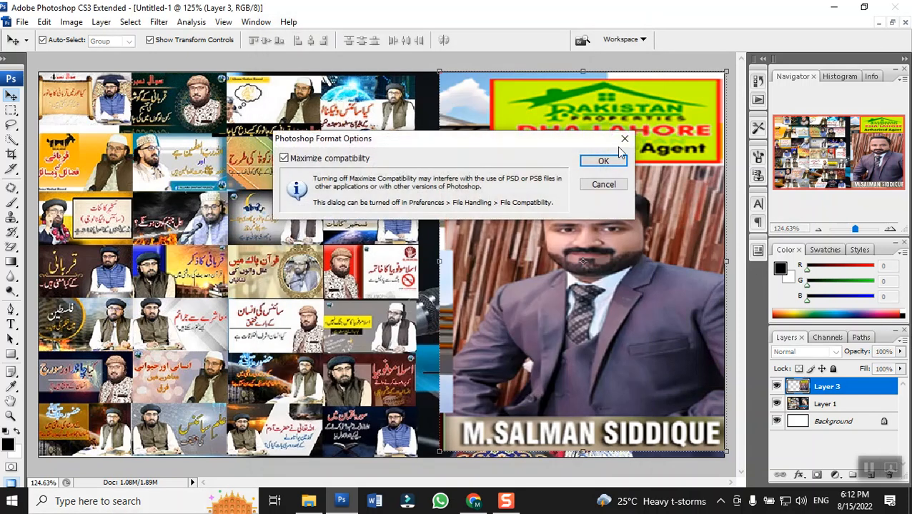
{"action": "left_click", "coordinate": [603, 160]}
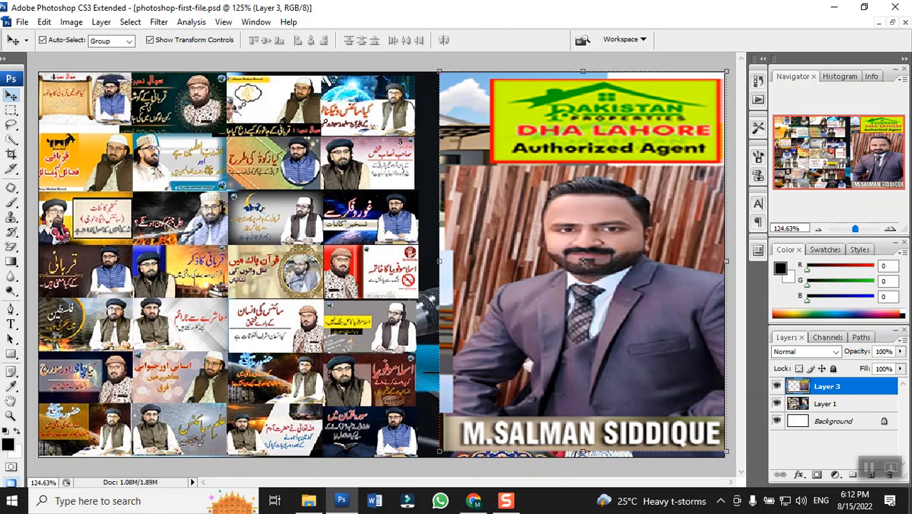
Save a PNG copy of the document in Documents as photoshop-first-file copy.png with interlacing set to None
{"action": "left_click", "coordinate": [22, 23]}
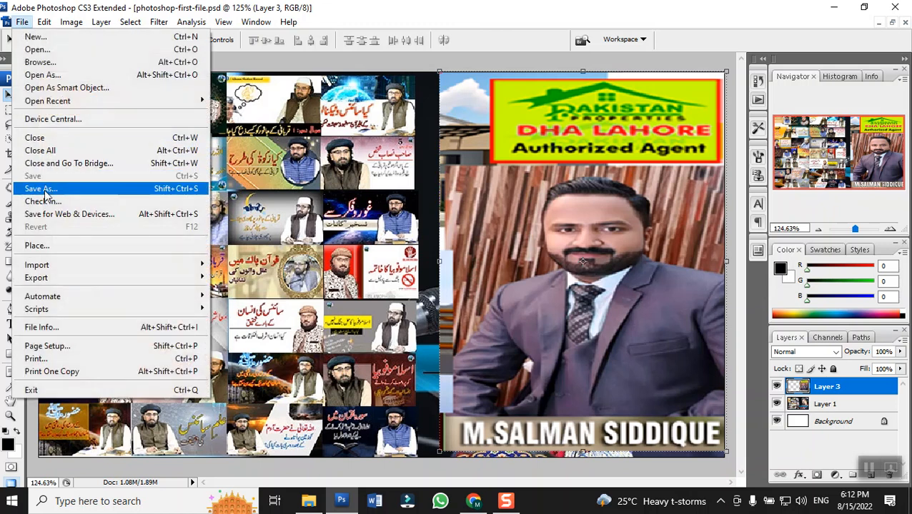
{"action": "left_click", "coordinate": [43, 188]}
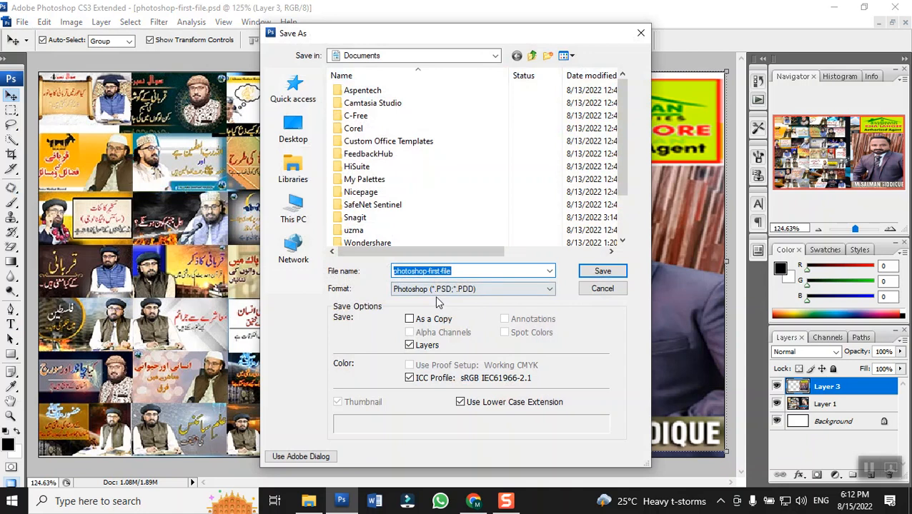
{"action": "left_click", "coordinate": [437, 294]}
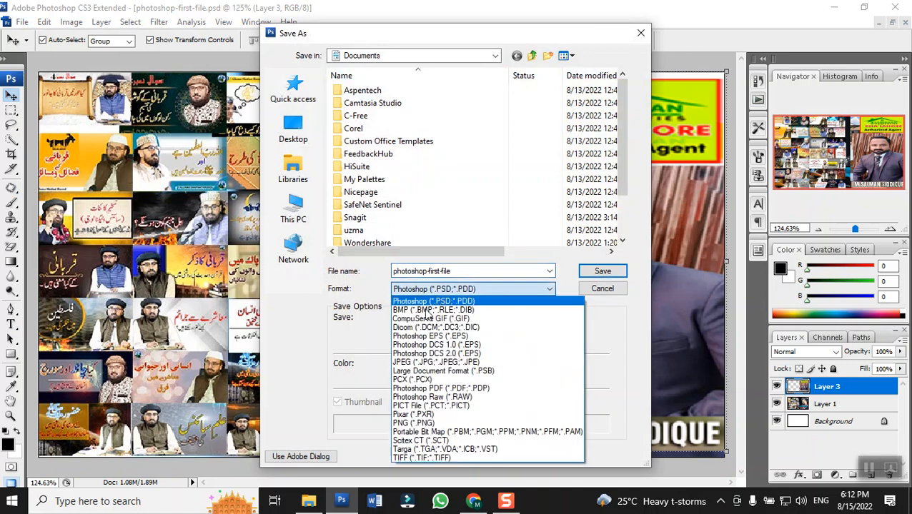
{"action": "left_click", "coordinate": [418, 423]}
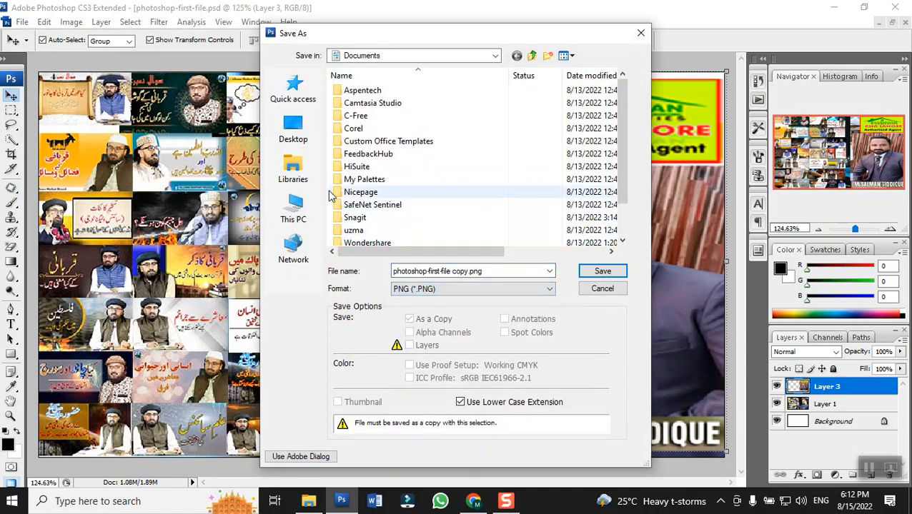
{"action": "left_click", "coordinate": [592, 276]}
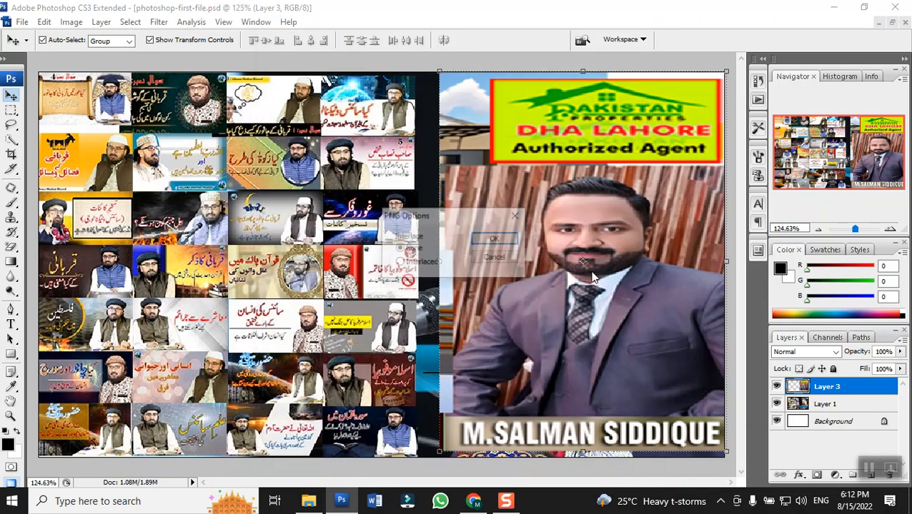
{"action": "left_click", "coordinate": [498, 238]}
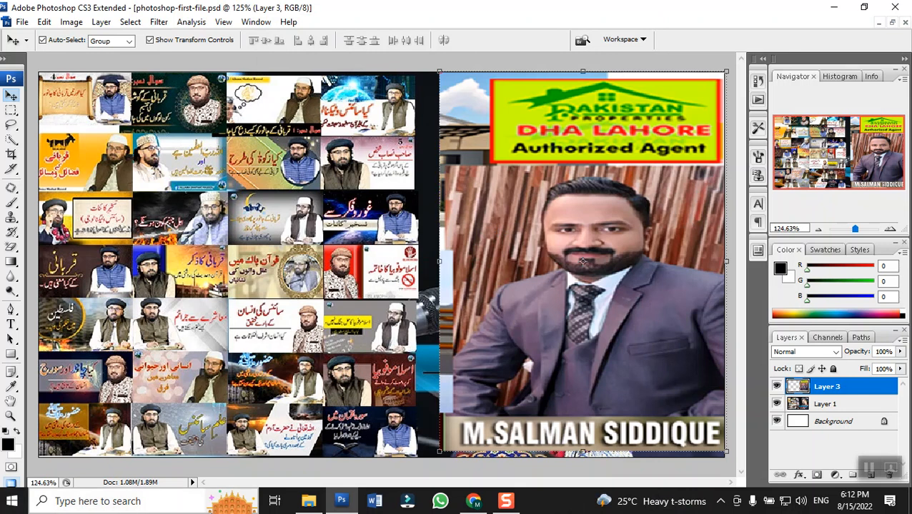
Switch to File Explorer and find the saved PSD and PNG files in Documents using the extra large icons layout
{"action": "left_click", "coordinate": [309, 501]}
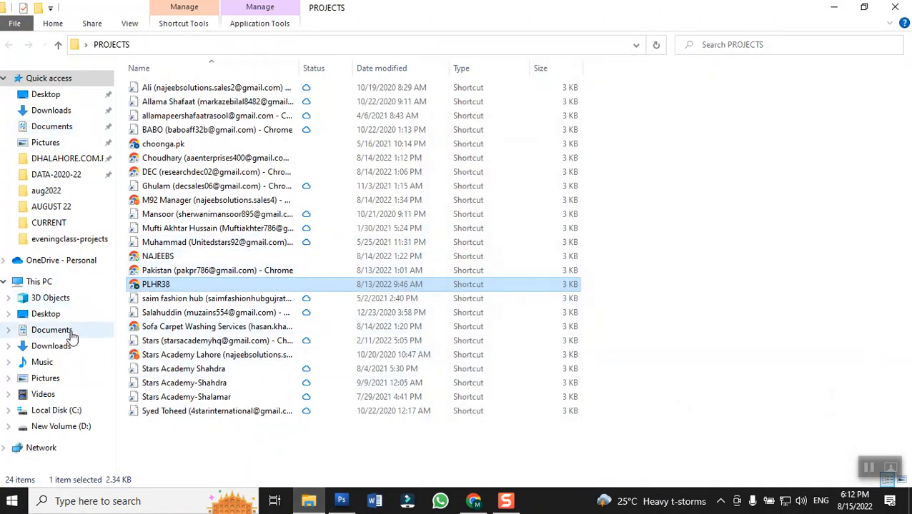
{"action": "left_click", "coordinate": [52, 330]}
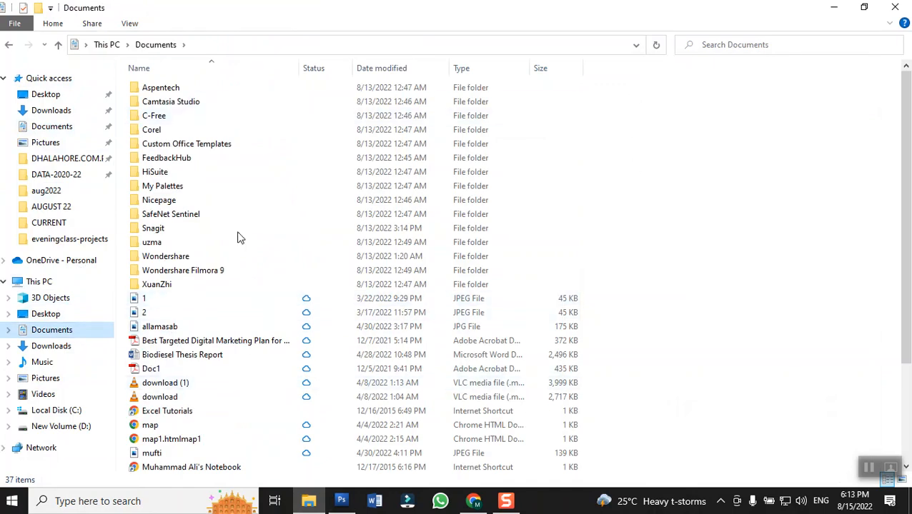
{"action": "left_click", "coordinate": [135, 26]}
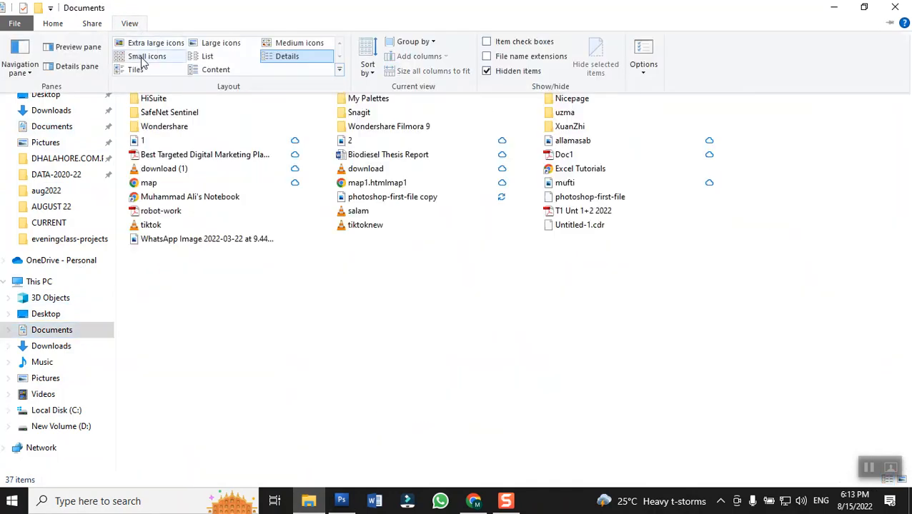
{"action": "left_click", "coordinate": [146, 47]}
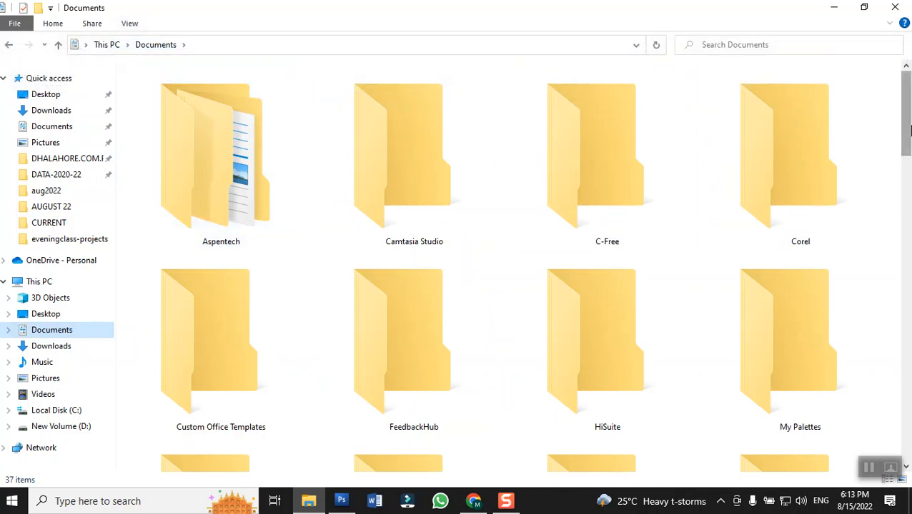
{"action": "left_click", "coordinate": [129, 24]}
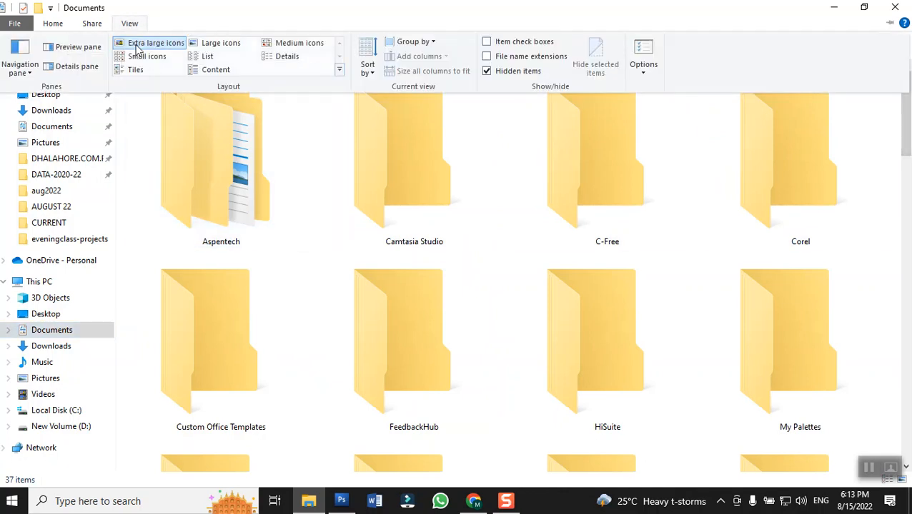
{"action": "left_click", "coordinate": [140, 41]}
{"action": "left_click_drag", "start_coordinate": [904, 107], "coordinate": [883, 392]}
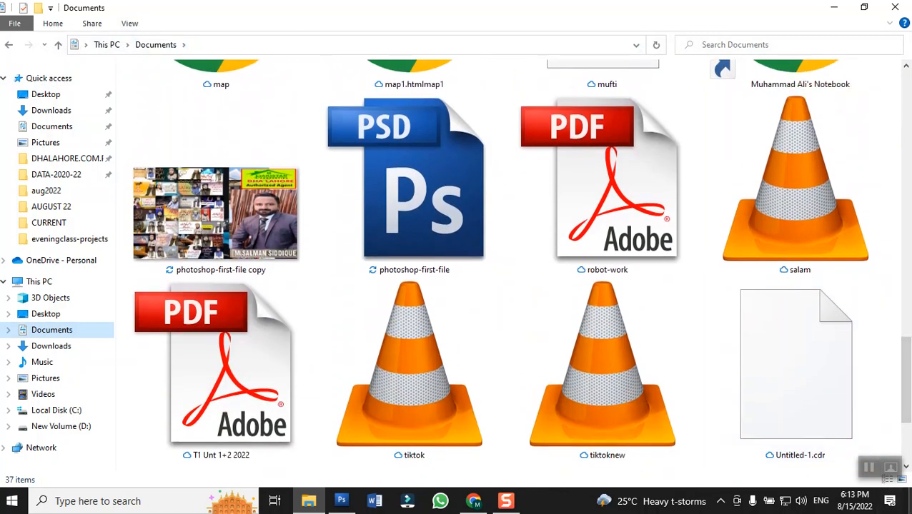
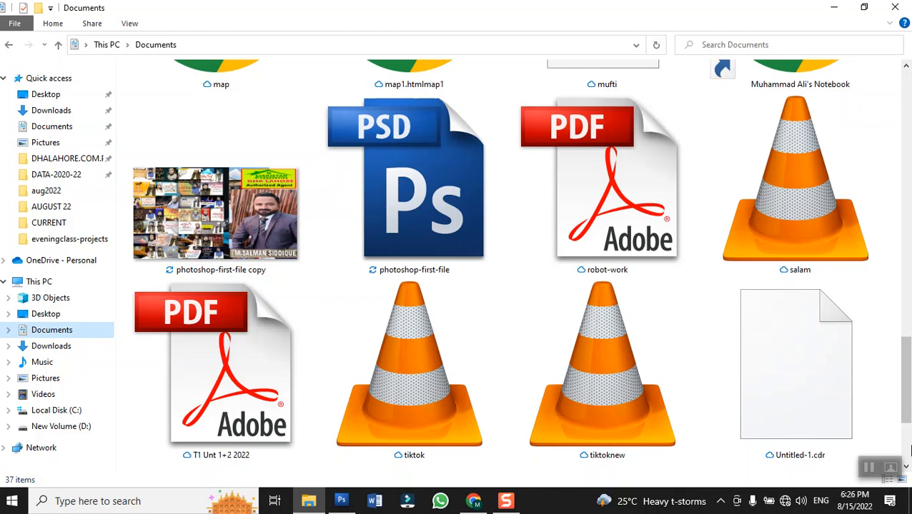
{"action": "scroll", "coordinate": [909, 449], "scroll_direction": "down", "scroll_amount": 2}
Switch to Chrome and search Google for "image background eraser" in a new tab
{"action": "left_click", "coordinate": [473, 500]}
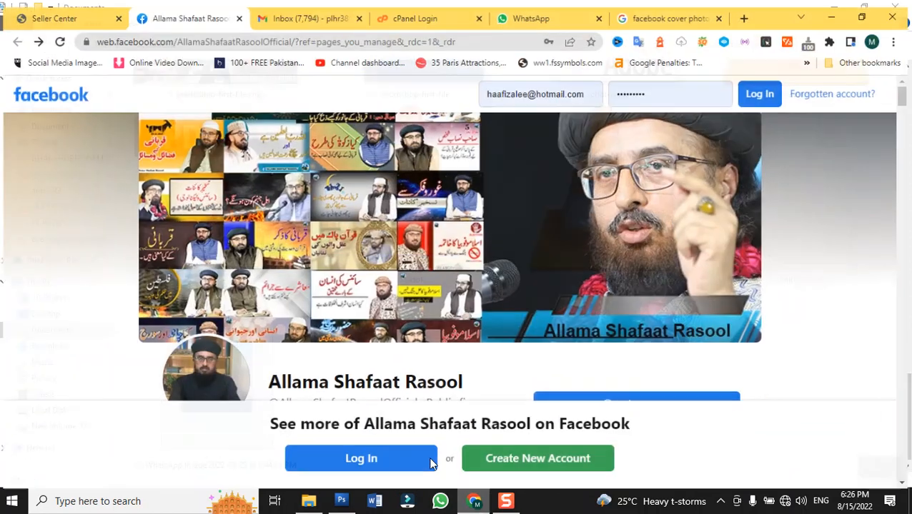
{"action": "left_click", "coordinate": [746, 10]}
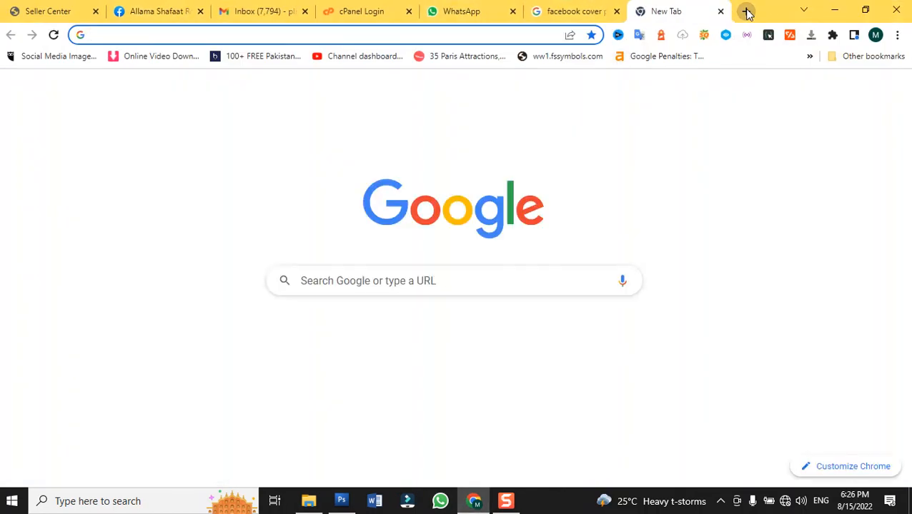
{"action": "type", "text": "image b"}
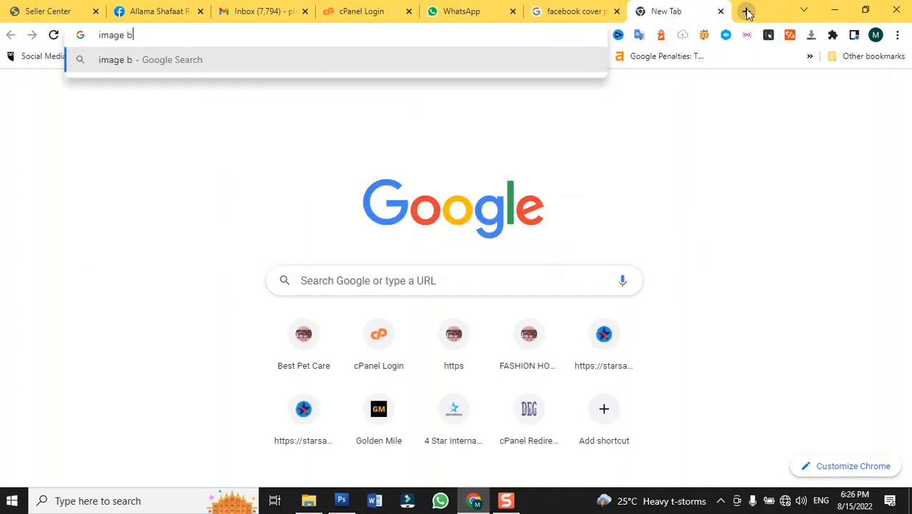
{"action": "type", "text": "ackground eraser"}
{"action": "key", "text": "Return"}
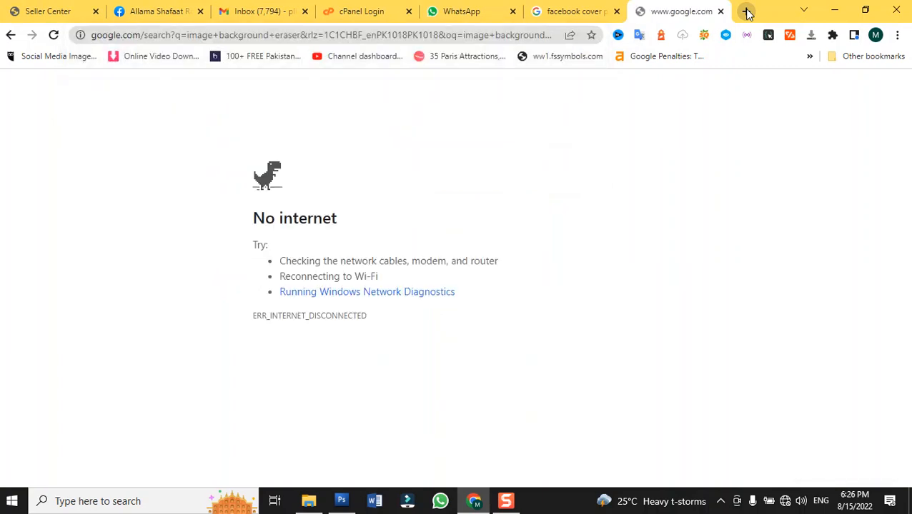
Check the available Wi-Fi networks and the Facebook cover photo size results, and return to the image background eraser search
{"action": "left_click", "coordinate": [785, 502]}
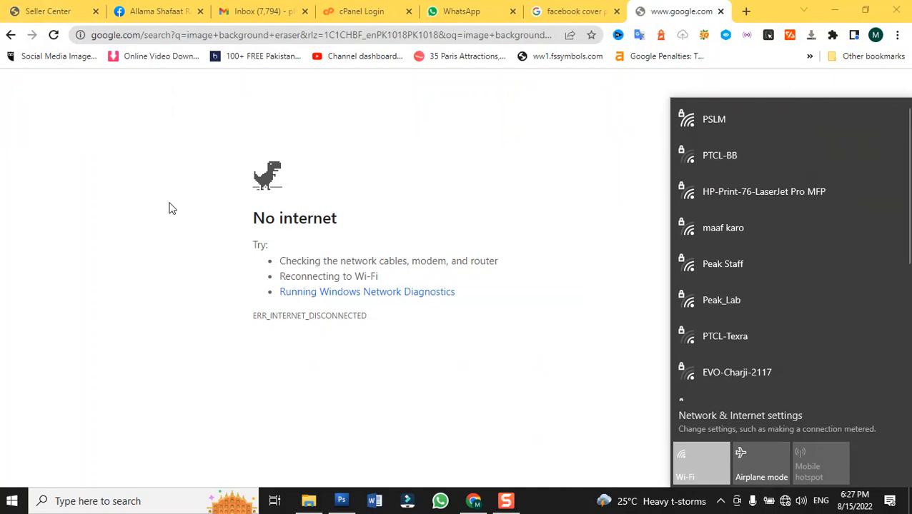
{"action": "left_click", "coordinate": [557, 12]}
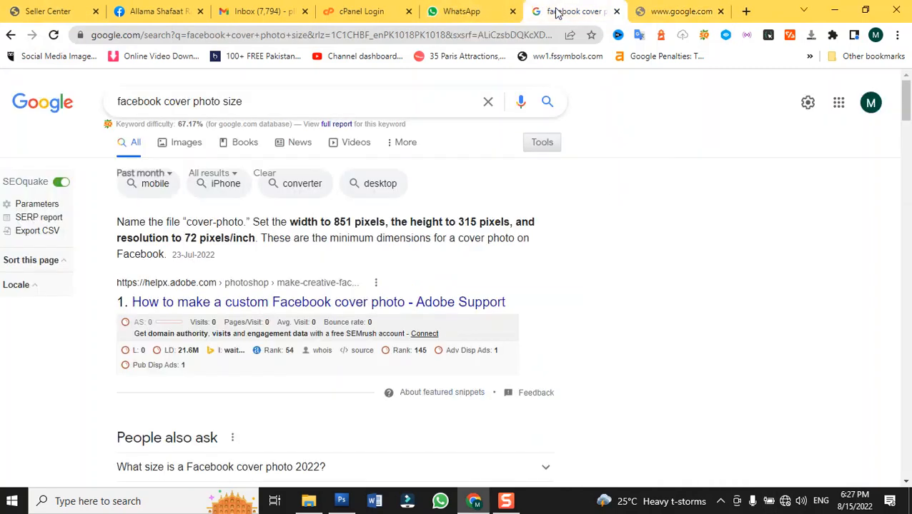
{"action": "left_click", "coordinate": [673, 10]}
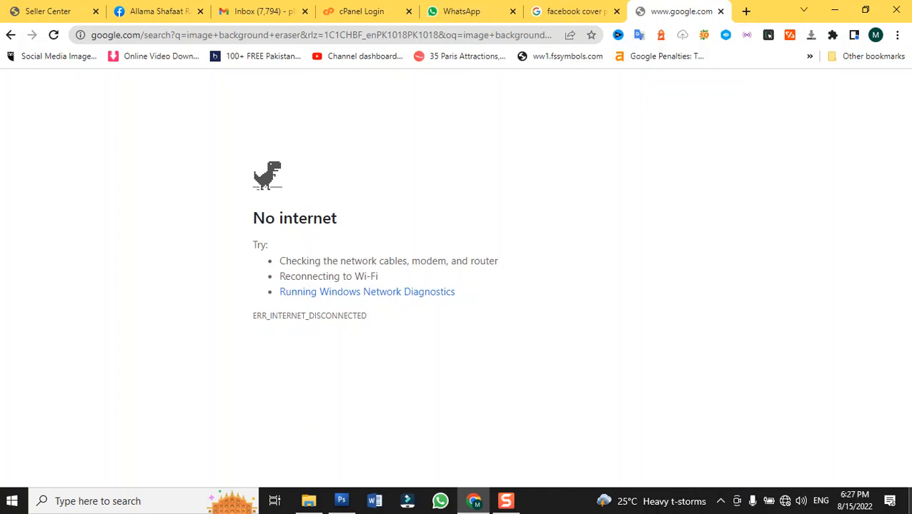
Check the network connection, reload the image background eraser search, and open the remove.bg result
{"action": "left_click", "coordinate": [785, 502]}
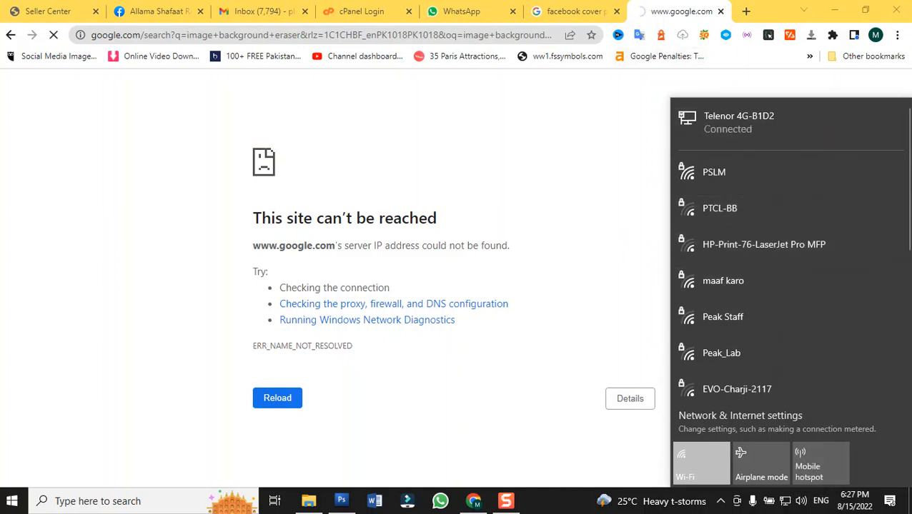
{"action": "right_click", "coordinate": [654, 18]}
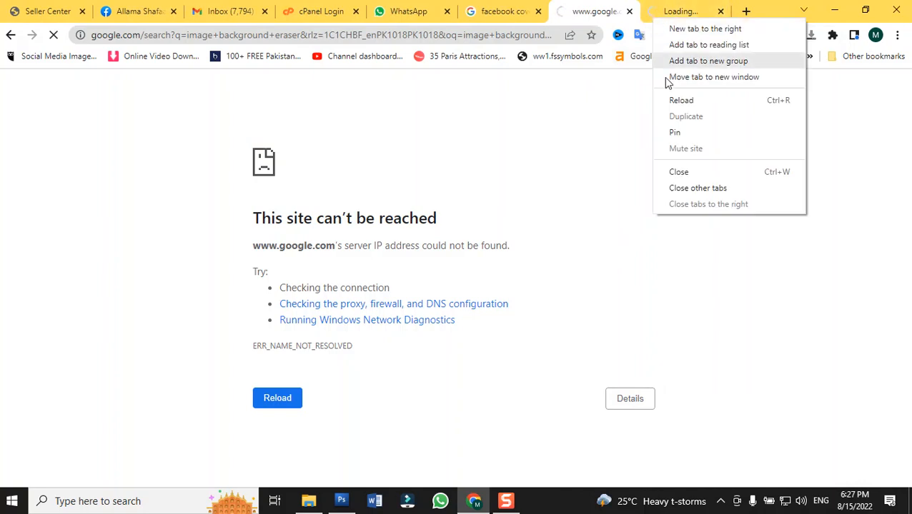
{"action": "left_click", "coordinate": [673, 101]}
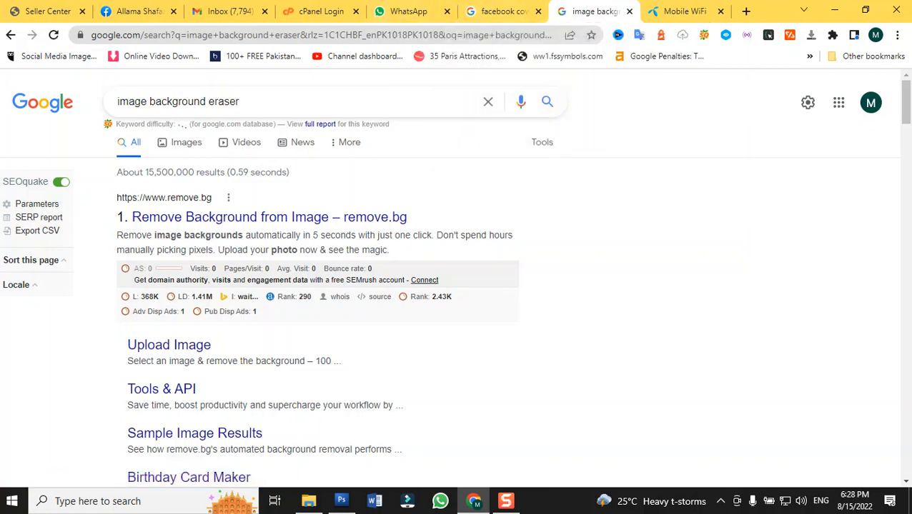
{"action": "left_click", "coordinate": [218, 218]}
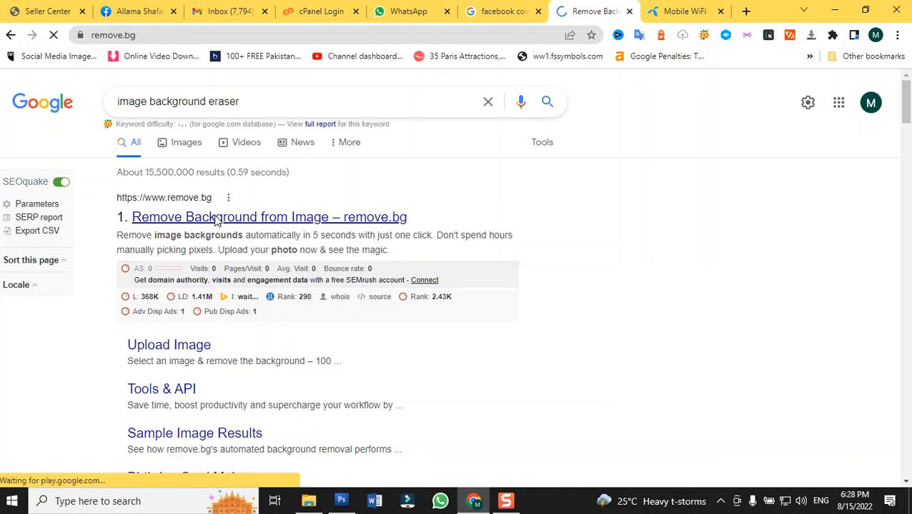
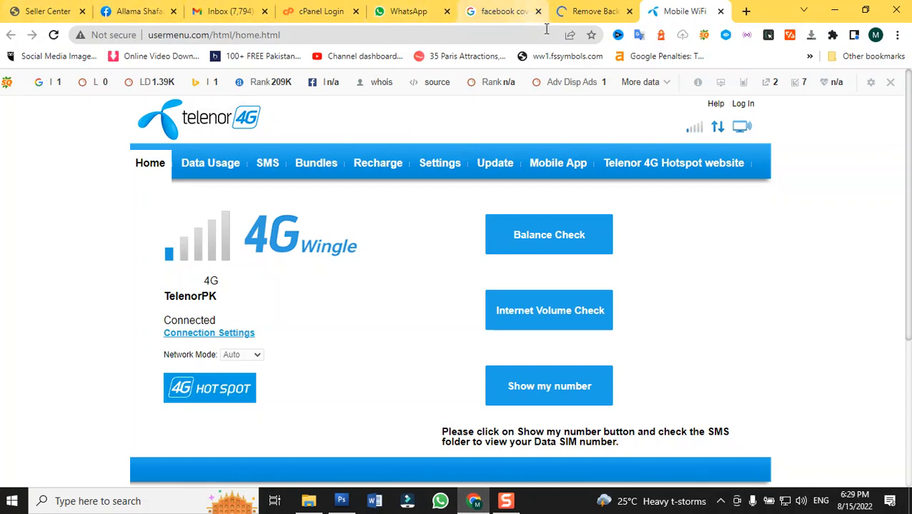
{"action": "left_click", "coordinate": [581, 13]}
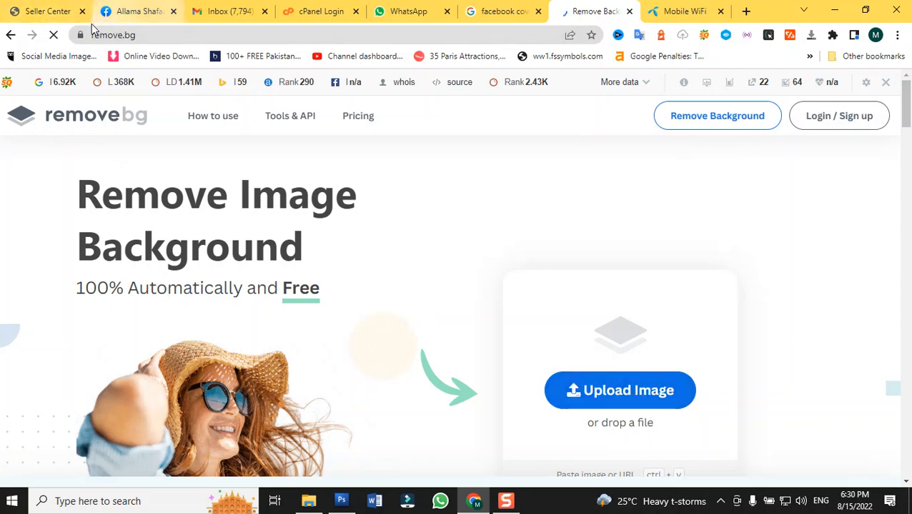
{"action": "left_click", "coordinate": [135, 35]}
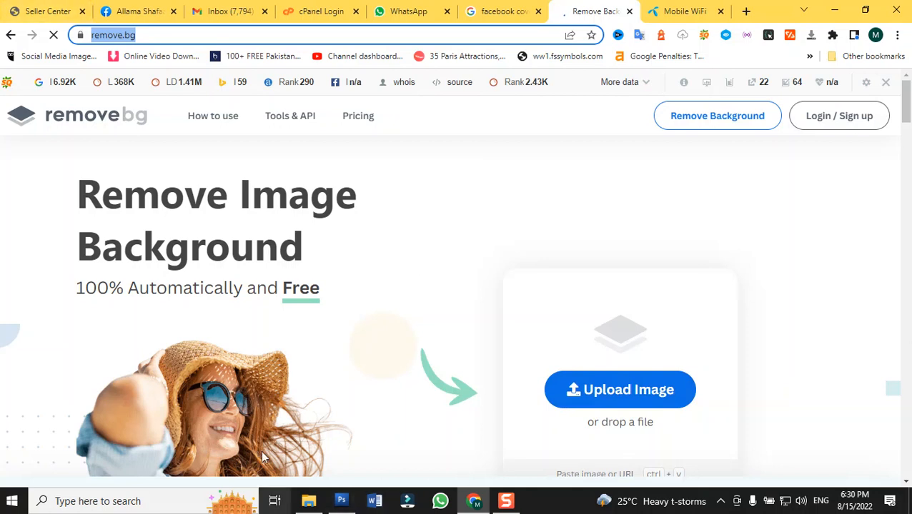
Start an image upload on remove.bg and browse to the DATA-2020-22 folder
{"action": "left_click", "coordinate": [633, 407]}
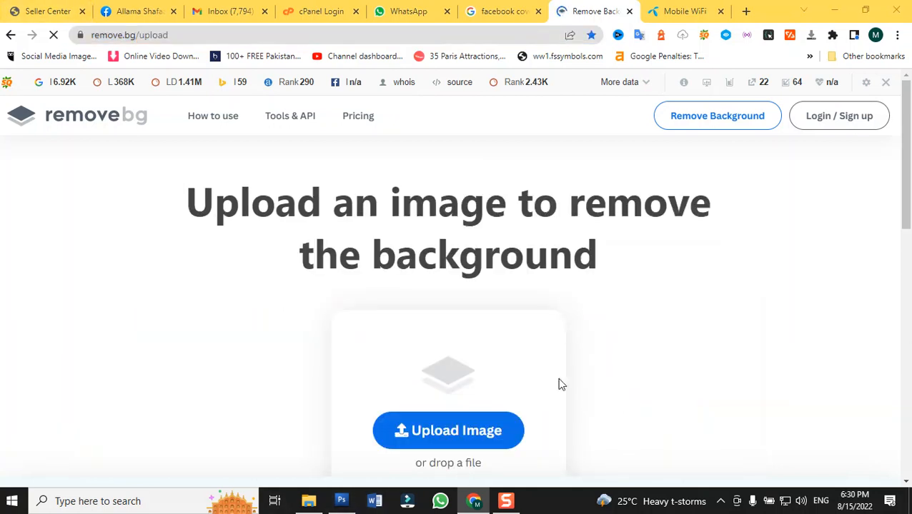
{"action": "scroll", "coordinate": [545, 135], "scroll_direction": "up", "scroll_amount": 5}
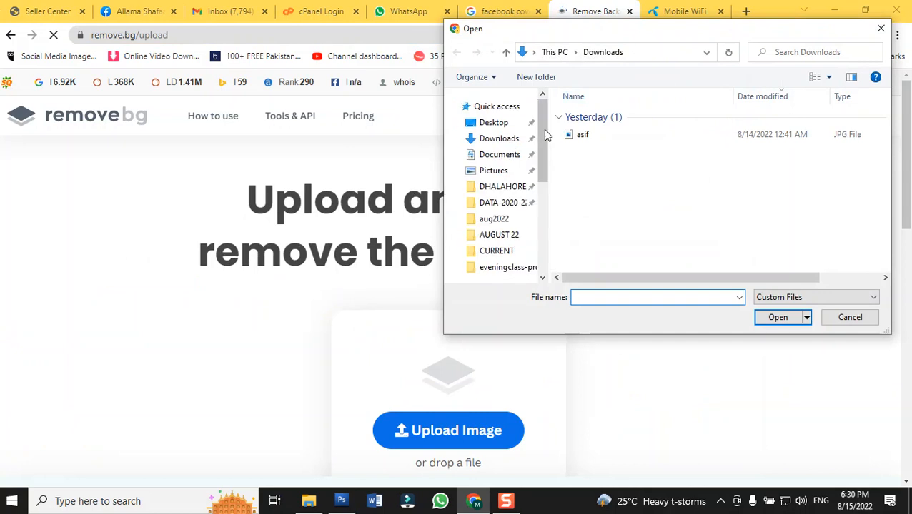
{"action": "left_click", "coordinate": [582, 136]}
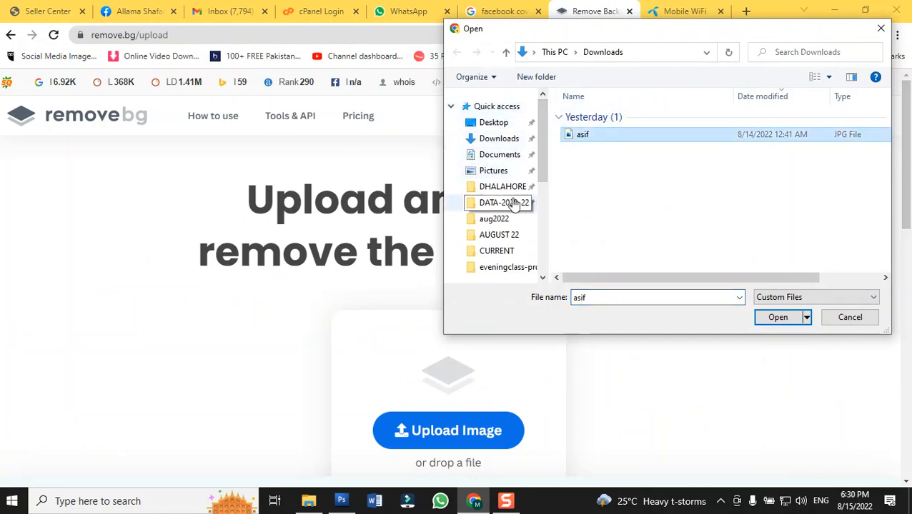
{"action": "left_click", "coordinate": [515, 203]}
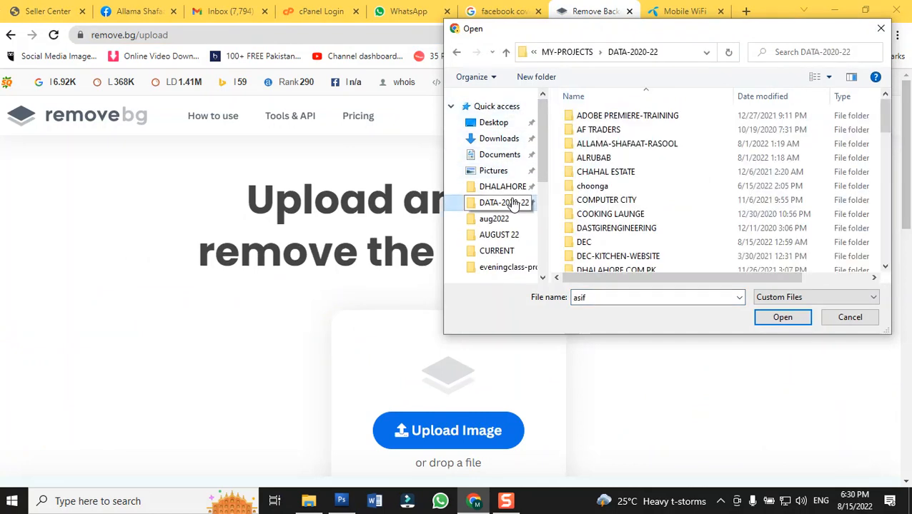
{"action": "left_click", "coordinate": [599, 145]}
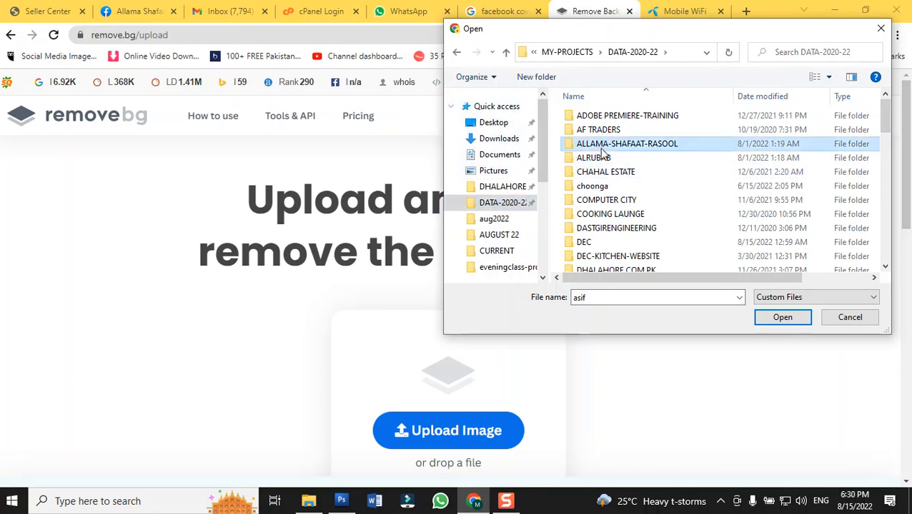
{"action": "key", "text": "n"}
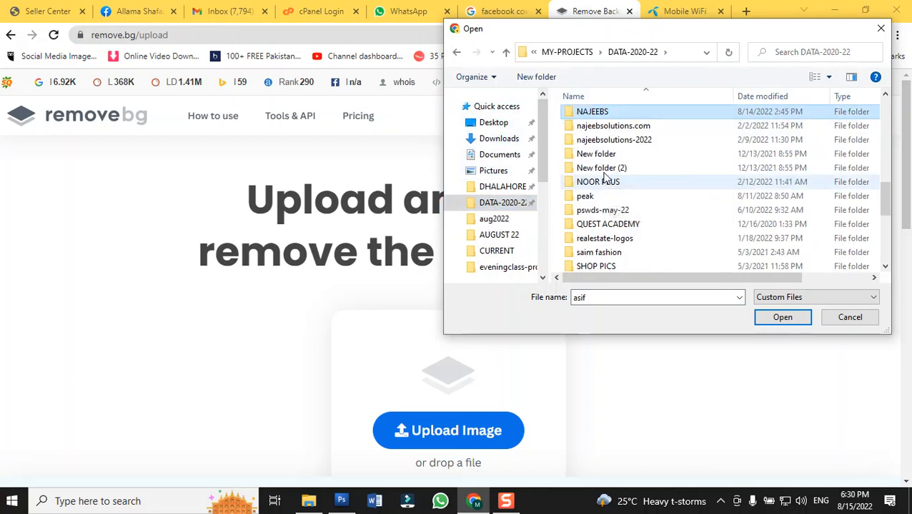
{"action": "double_click", "coordinate": [592, 115]}
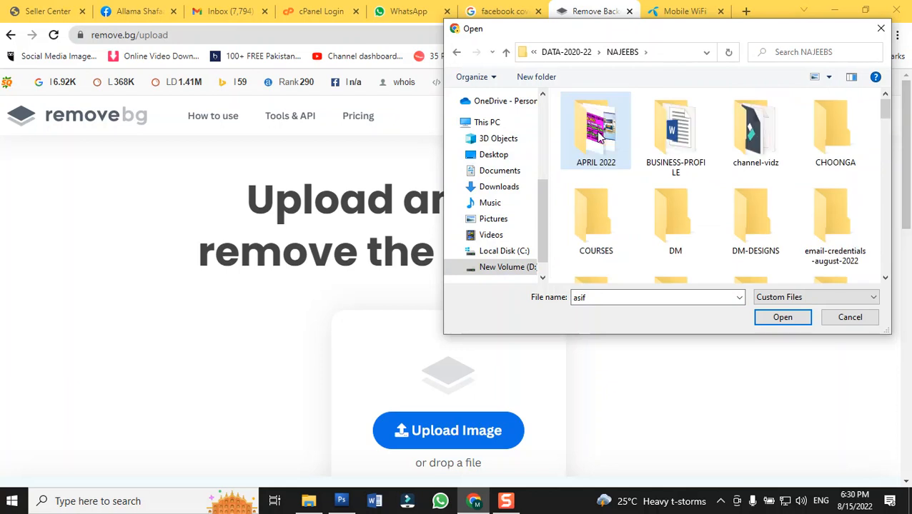
{"action": "scroll", "coordinate": [651, 208], "scroll_direction": "down", "scroll_amount": 5}
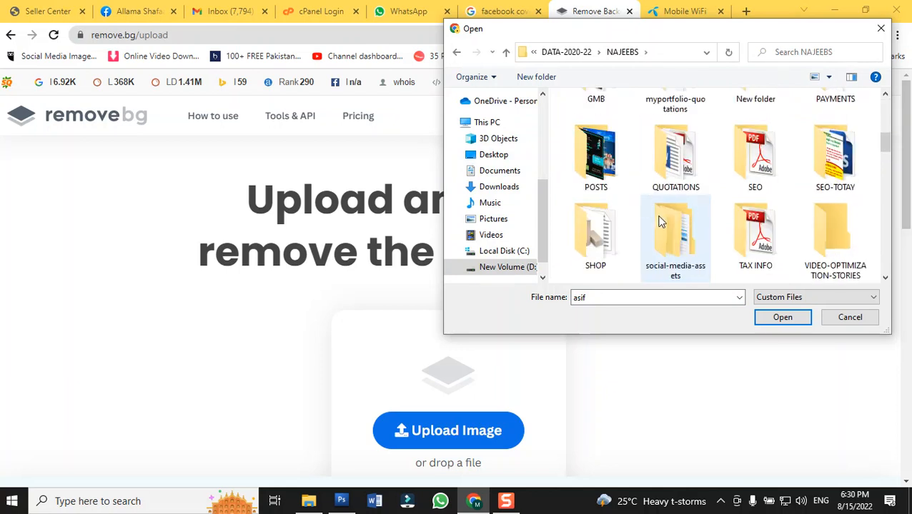
{"action": "double_click", "coordinate": [826, 233]}
{"action": "key", "text": "BackSpace"}
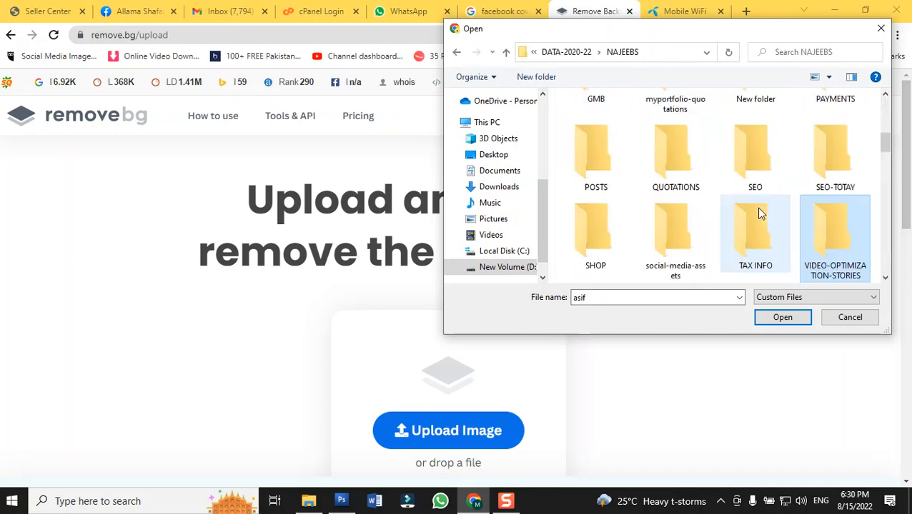
{"action": "key", "text": "BackSpace"}
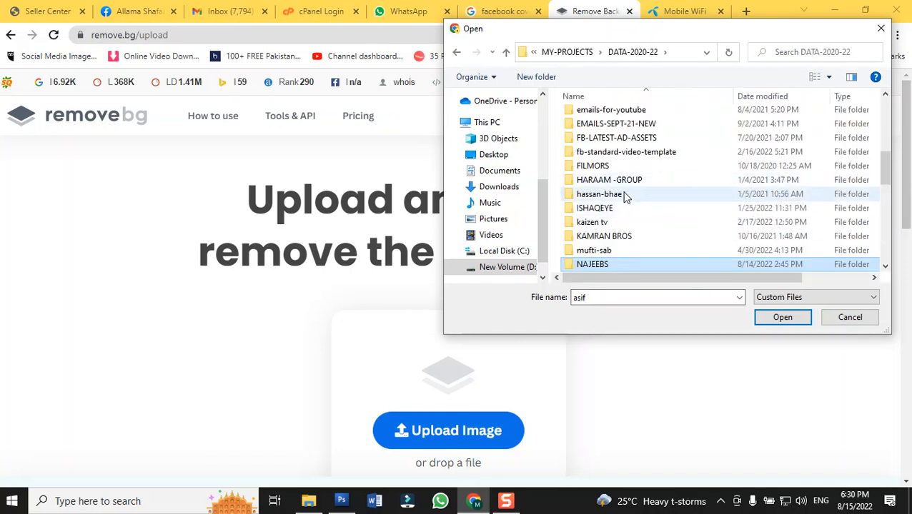
Open the CURRENT folder inside DHALAHORE.COM.PK in the upload file chooser
{"action": "key", "text": "d"}
{"action": "key", "text": "d"}
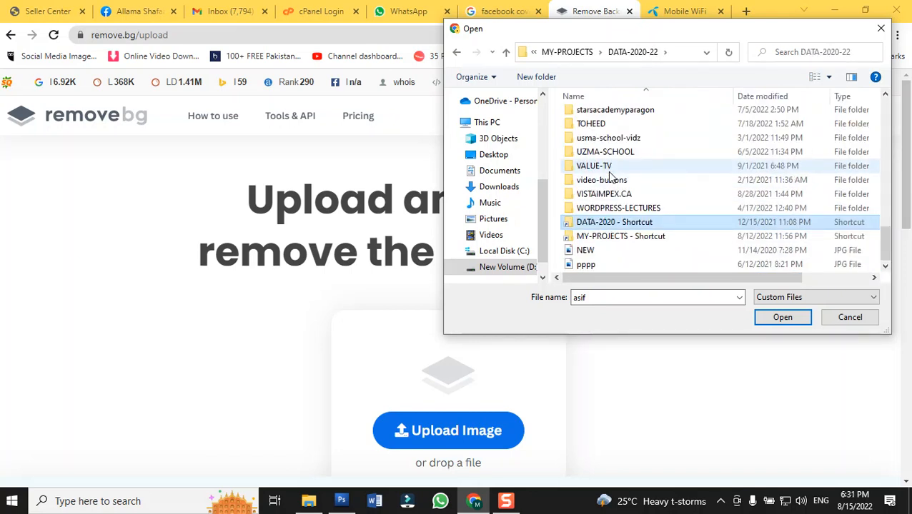
{"action": "double_click", "coordinate": [606, 155]}
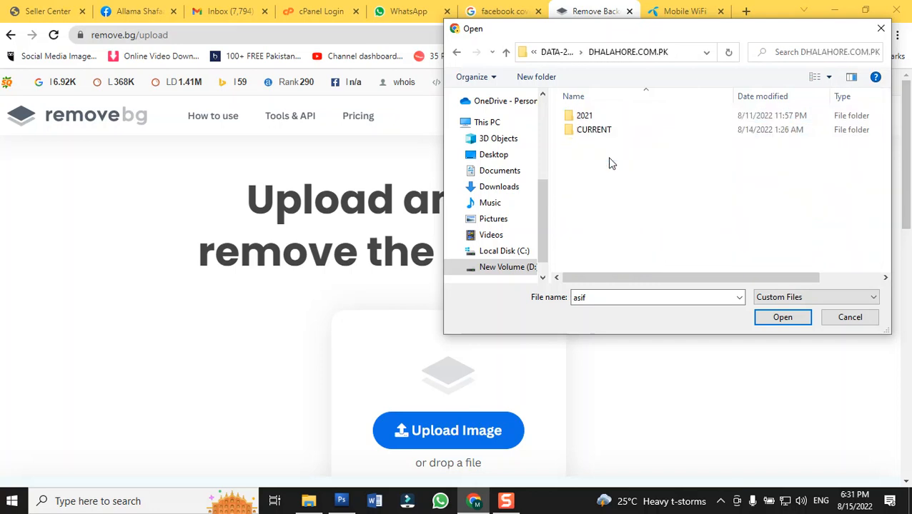
{"action": "left_click", "coordinate": [584, 132]}
{"action": "double_click", "coordinate": [584, 132]}
Upload the portrait of the bearded man in a suit against the wooden wall for background removal
{"action": "left_click_drag", "start_coordinate": [885, 104], "coordinate": [872, 213]}
{"action": "scroll", "coordinate": [722, 216], "scroll_direction": "down", "scroll_amount": 5}
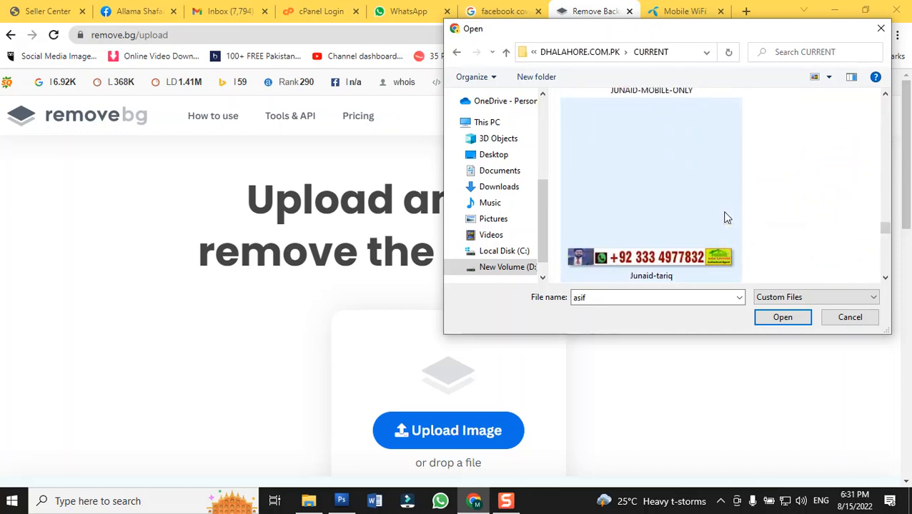
{"action": "scroll", "coordinate": [726, 218], "scroll_direction": "down", "scroll_amount": 1}
{"action": "scroll", "coordinate": [726, 217], "scroll_direction": "down", "scroll_amount": 1}
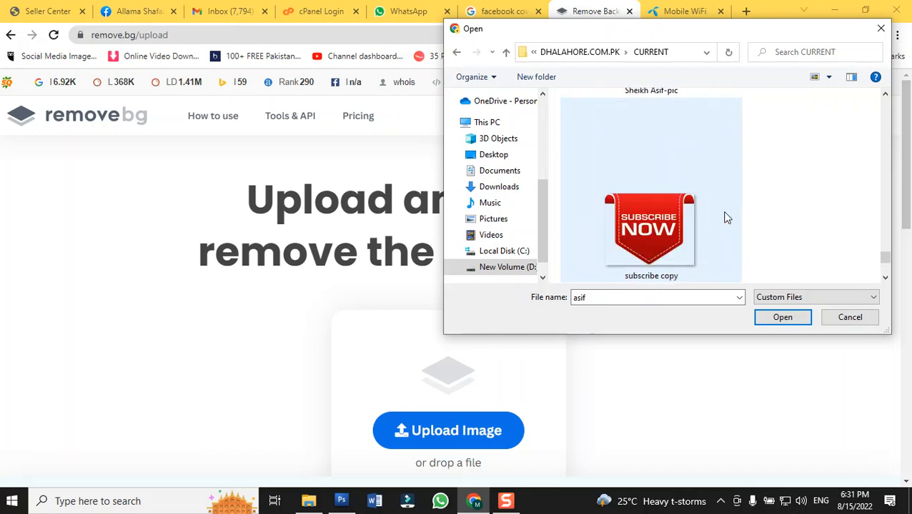
{"action": "scroll", "coordinate": [726, 218], "scroll_direction": "up", "scroll_amount": 2}
{"action": "scroll", "coordinate": [726, 218], "scroll_direction": "down", "scroll_amount": 1}
{"action": "scroll", "coordinate": [726, 218], "scroll_direction": "up", "scroll_amount": 1}
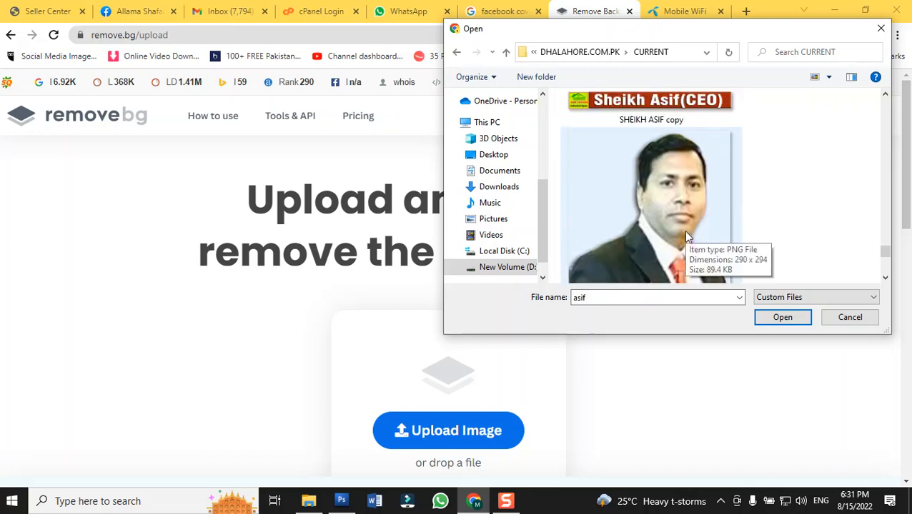
{"action": "scroll", "coordinate": [684, 233], "scroll_direction": "up", "scroll_amount": 1}
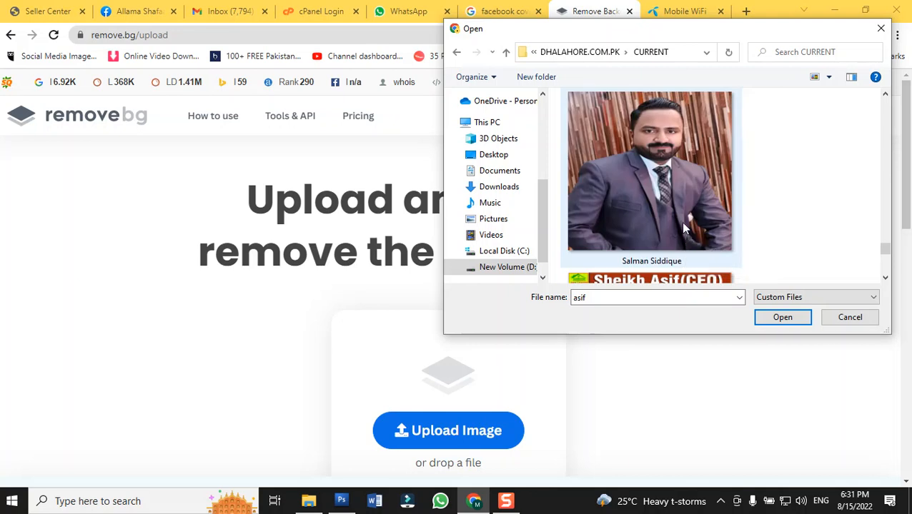
{"action": "double_click", "coordinate": [684, 228]}
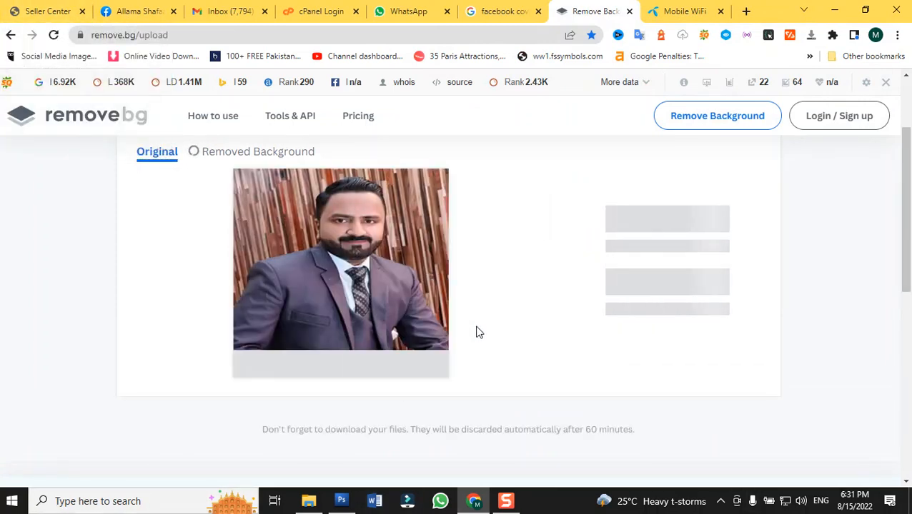
Download the background-free preview image of the portrait and open the PNG in the photo viewer
{"action": "scroll", "coordinate": [552, 373], "scroll_direction": "up", "scroll_amount": 2}
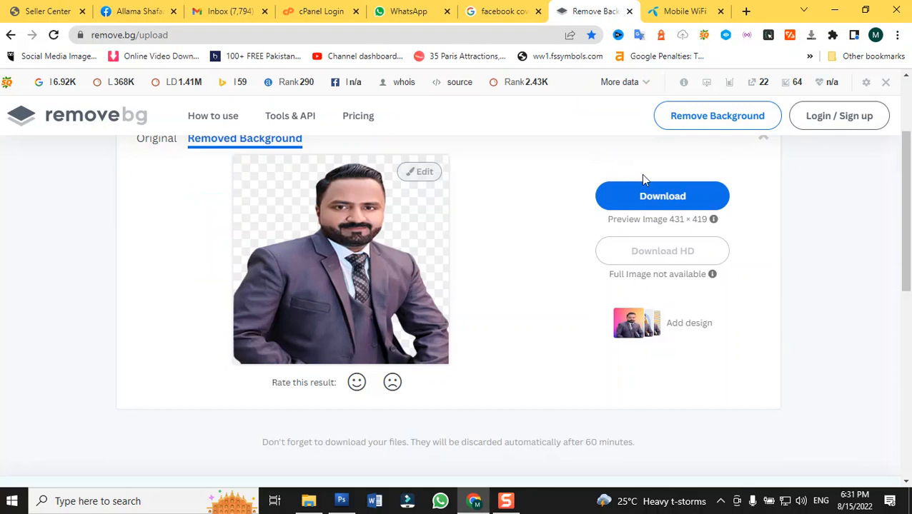
{"action": "left_click", "coordinate": [654, 204]}
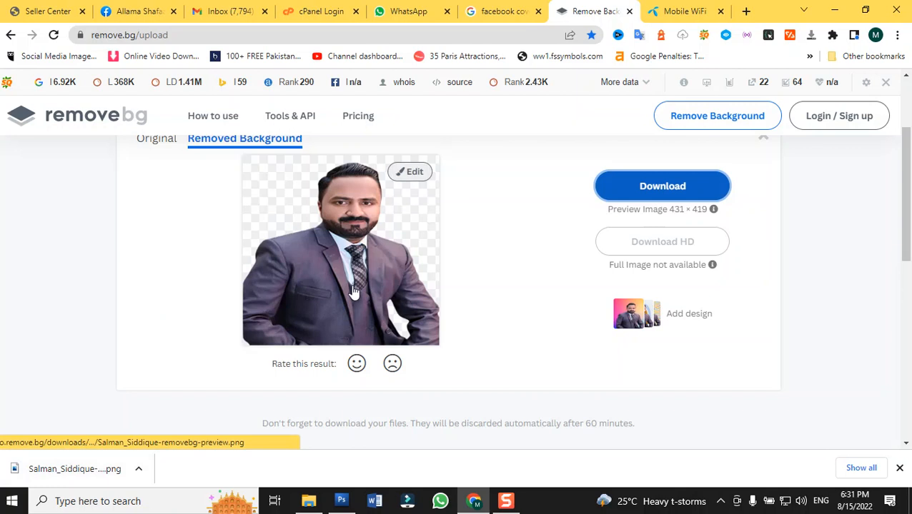
{"action": "left_click", "coordinate": [98, 478]}
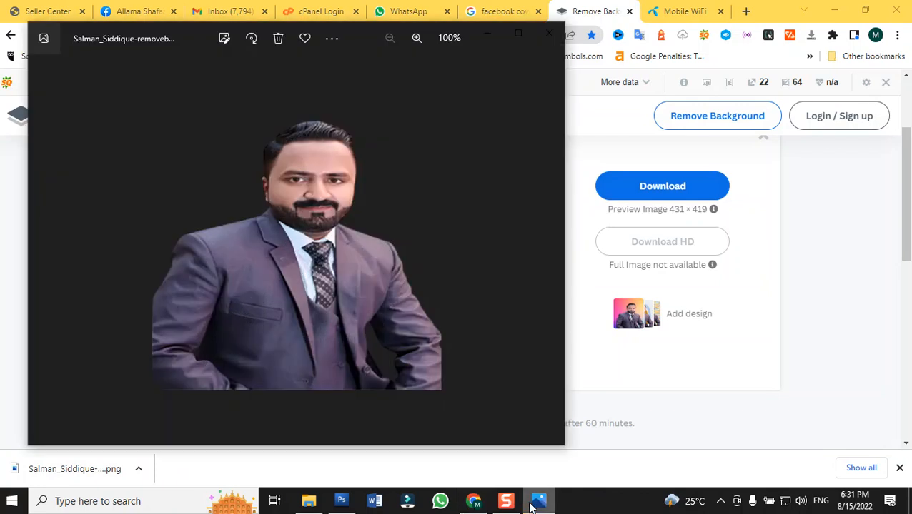
{"action": "left_click", "coordinate": [533, 505]}
{"action": "left_click", "coordinate": [536, 506]}
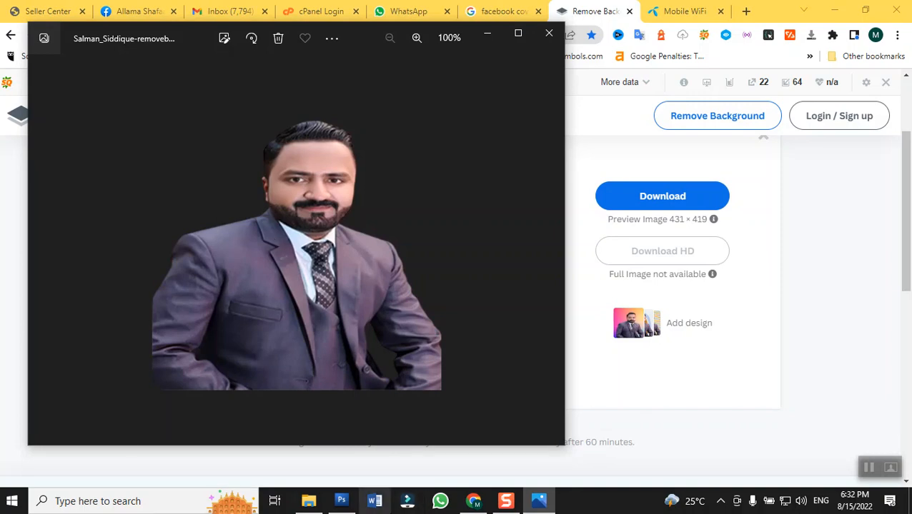
Switch to Photoshop and review the file formats offered for saving photoshop-first-file under another type
{"action": "left_click", "coordinate": [342, 501]}
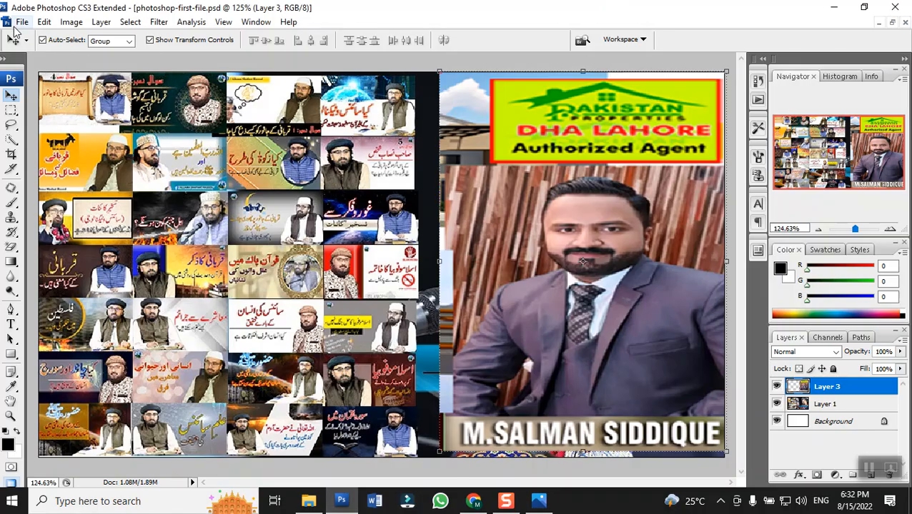
{"action": "left_click", "coordinate": [21, 22]}
{"action": "left_click", "coordinate": [62, 191]}
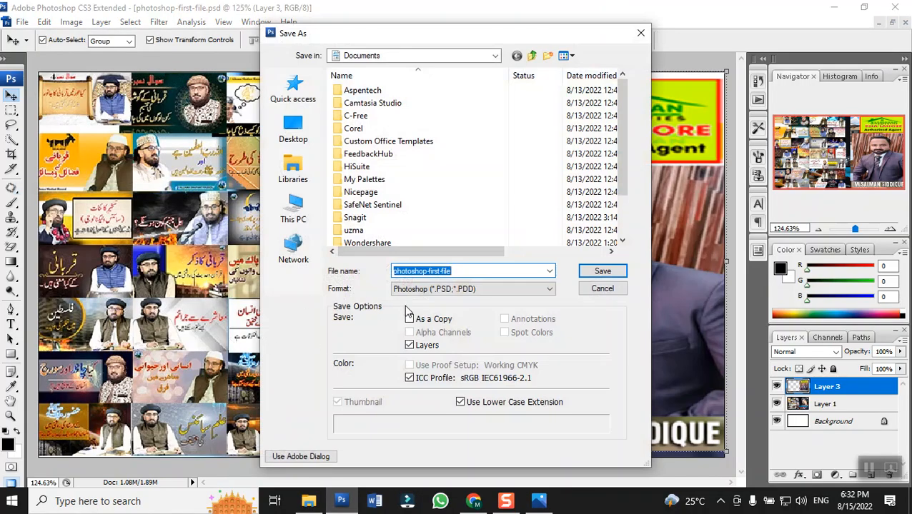
{"action": "left_click", "coordinate": [456, 290]}
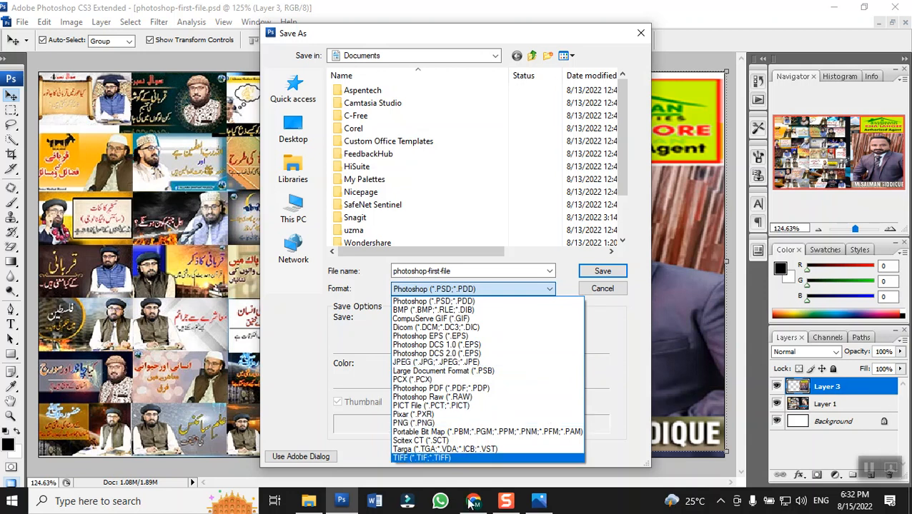
Switch to Chrome and look at the Mobile WiFi page and the WhatsApp Web page
{"action": "mouse_move", "coordinate": [474, 500]}
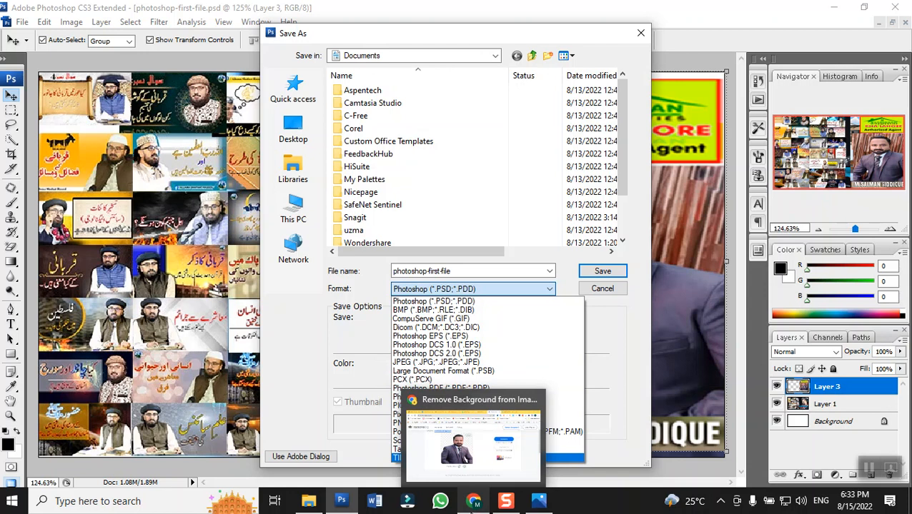
{"action": "left_click", "coordinate": [473, 502]}
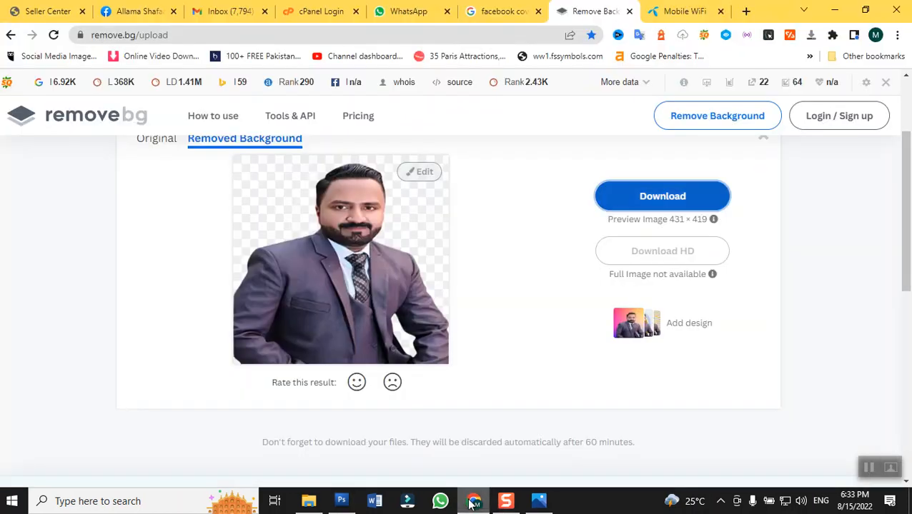
{"action": "left_click", "coordinate": [704, 11]}
{"action": "left_click", "coordinate": [377, 35]}
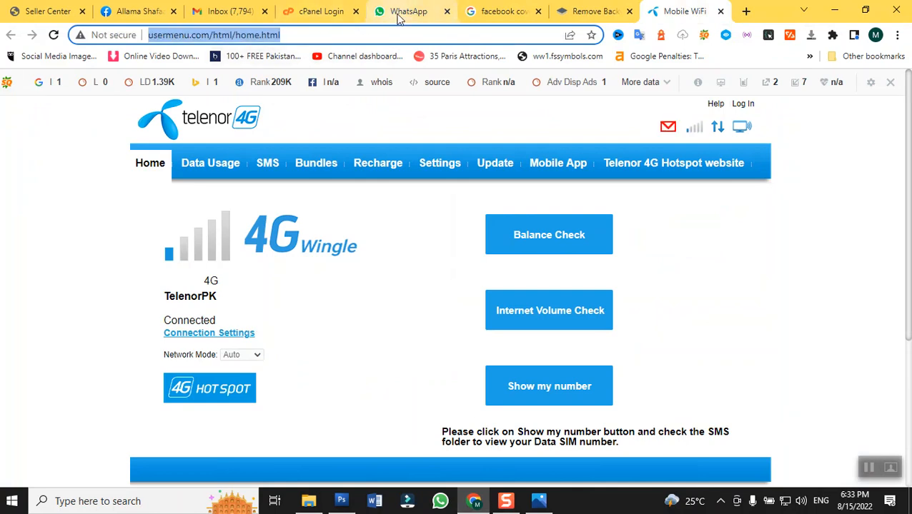
{"action": "left_click", "coordinate": [399, 16]}
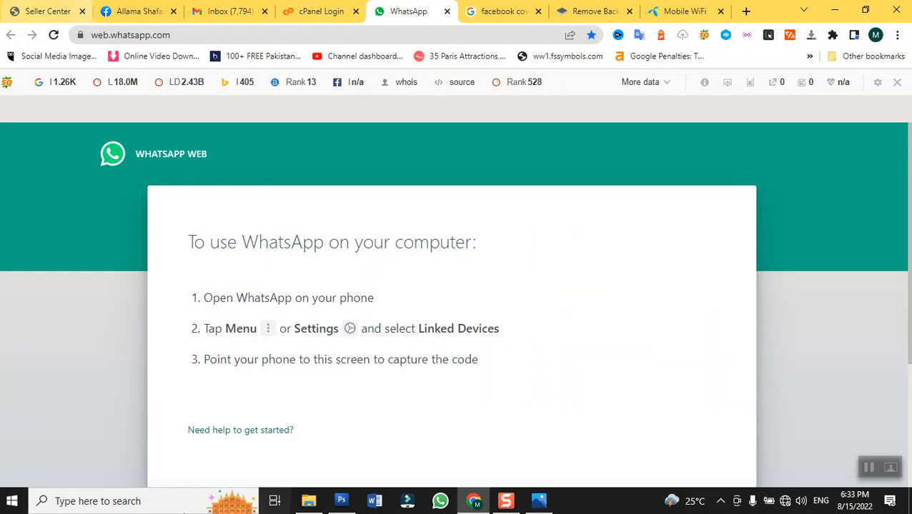
Shut down the computer
{"action": "left_click", "coordinate": [11, 501]}
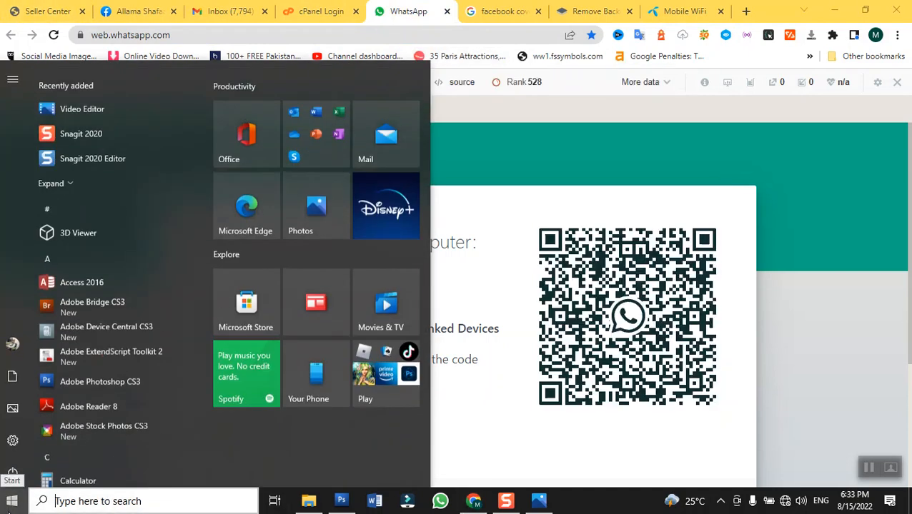
{"action": "left_click", "coordinate": [24, 473]}
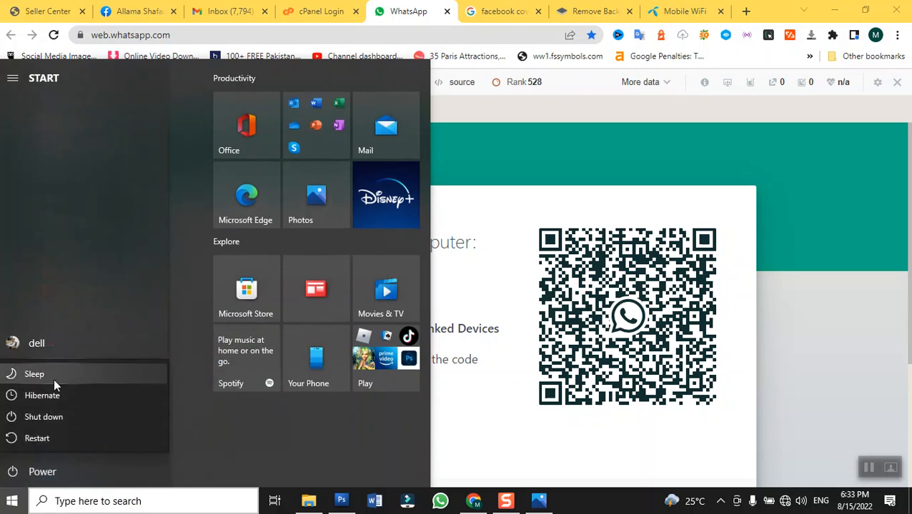
{"action": "left_click", "coordinate": [59, 422]}
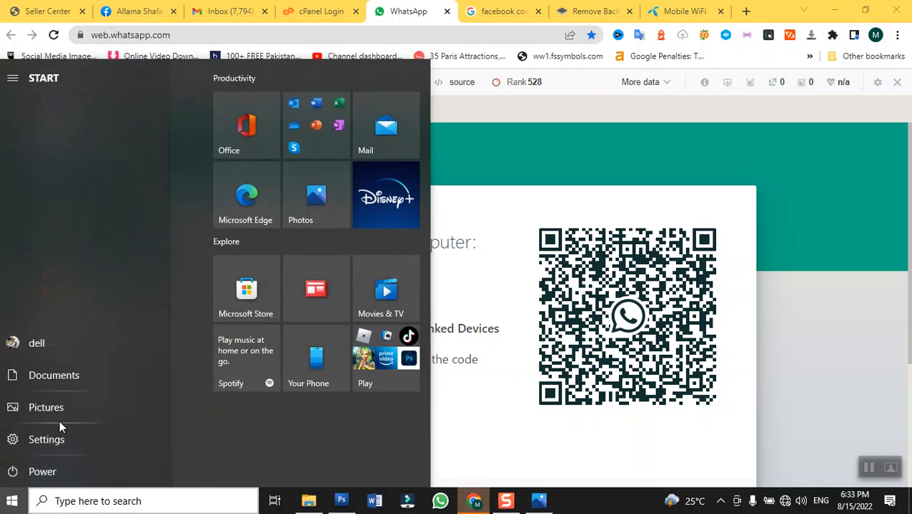